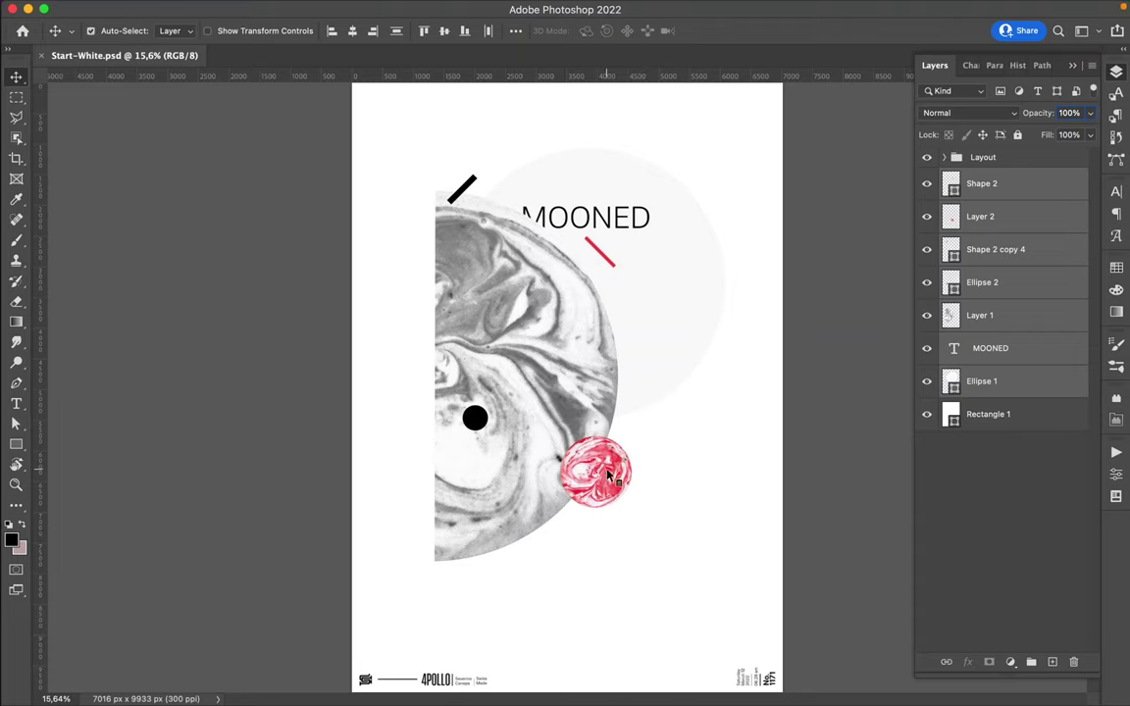
Reposition the layers: Layer 2 up-right, Ellipse 2 rightward, and Layer 1 left and down.
mouse_move(604, 505)
mouse_down()
mouse_move(684, 355)
mouse_move(693, 212)
mouse_move(684, 195)
mouse_up()
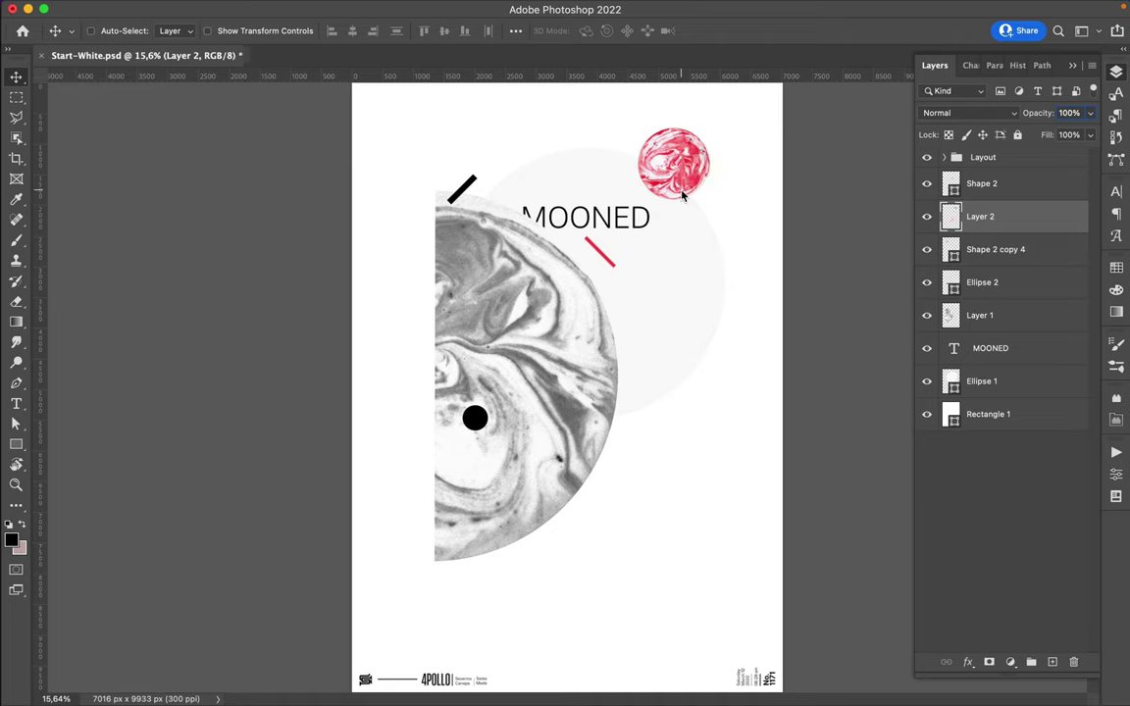
ctrl+click(474, 419)
mouse_move(476, 420)
mouse_down()
mouse_move(579, 388)
mouse_move(631, 334)
mouse_move(671, 334)
mouse_move(674, 311)
mouse_move(677, 334)
mouse_move(648, 354)
mouse_up()
super+click(604, 366)
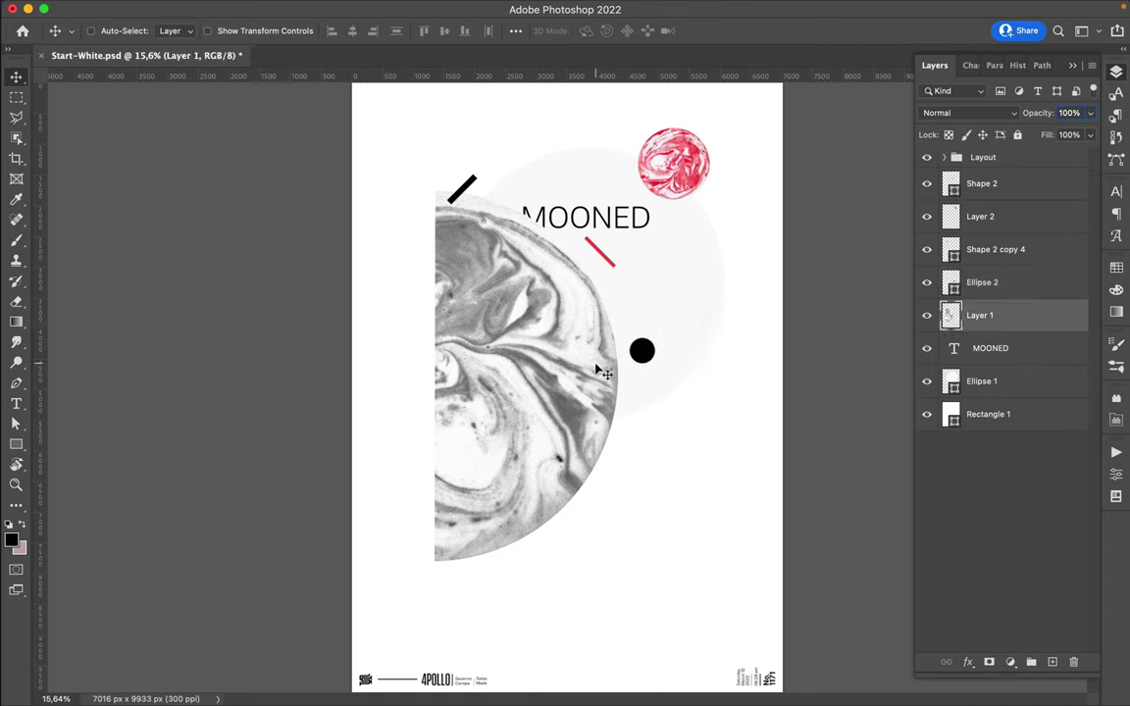
drag(591, 372, 577, 421)
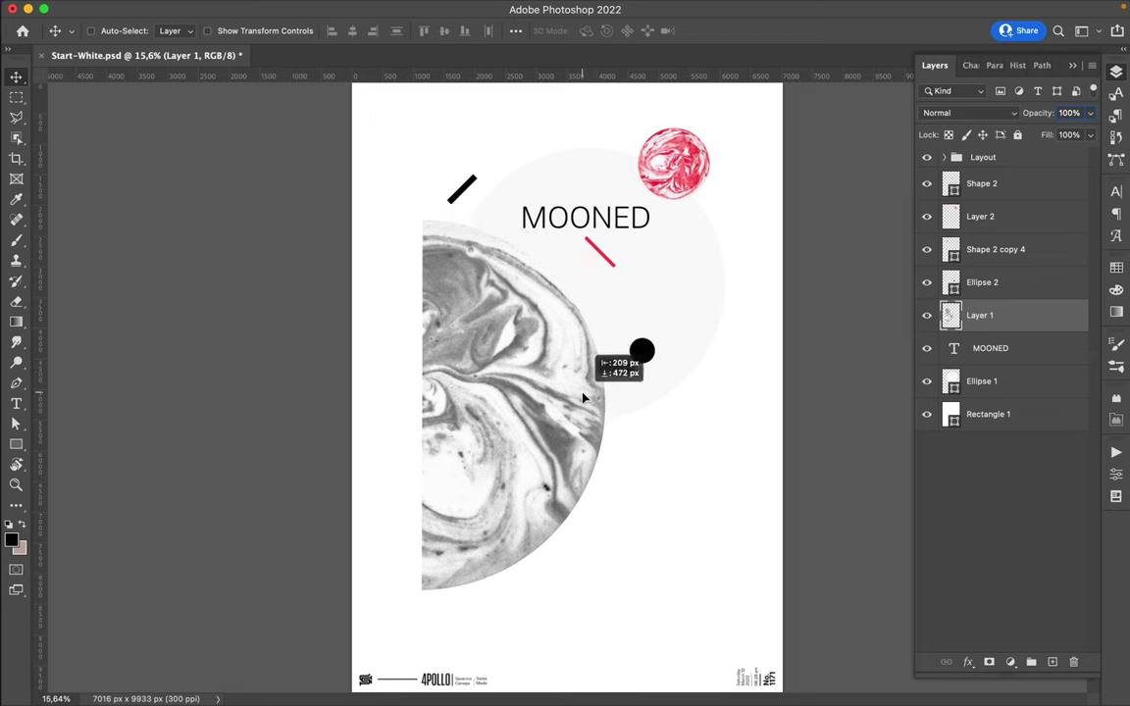
super+click(628, 228)
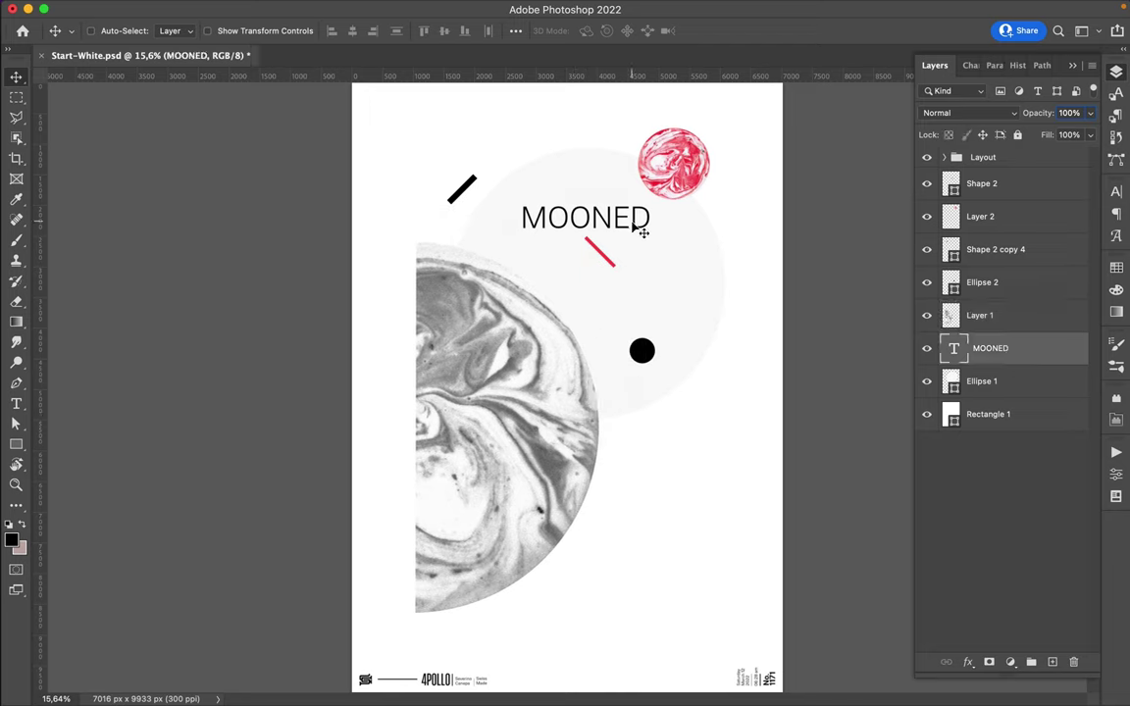
Set the MOONED title to 50 pt size, 135 pt leading and 2000 tracking.
click(1116, 191)
click(963, 234)
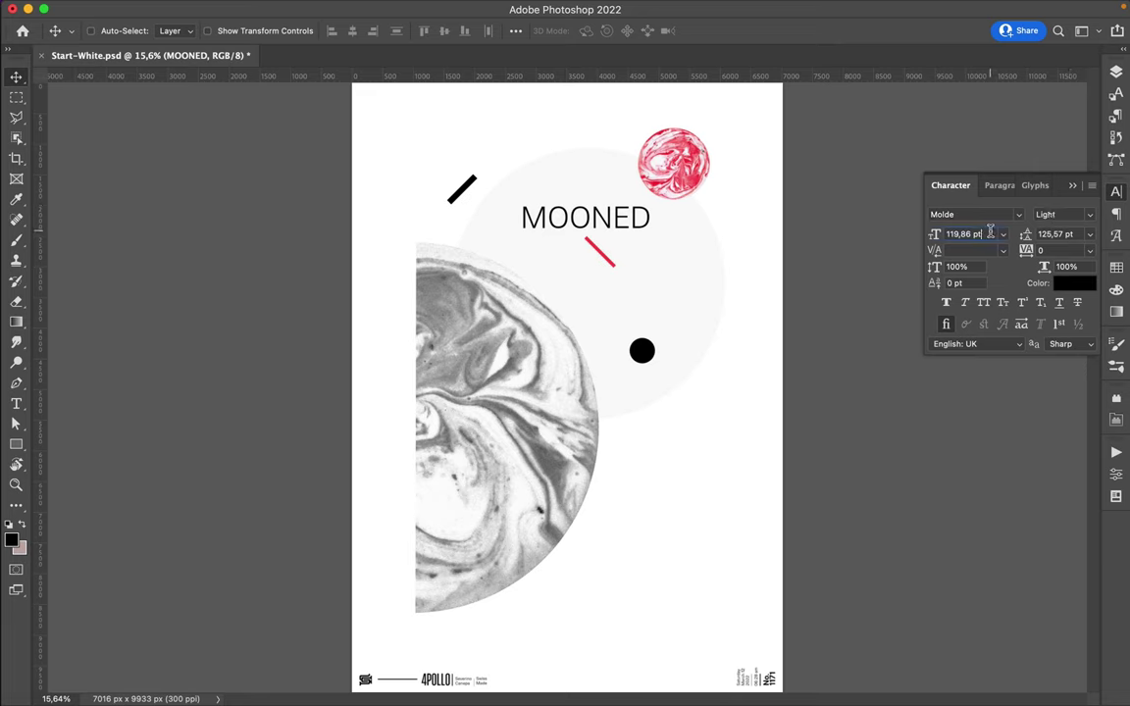
key(shift+Down)
key(shift+Down)
key(shift+Down)
key(shift+Down)
key(shift+Down)
key(shift+Down)
key(shift+Down)
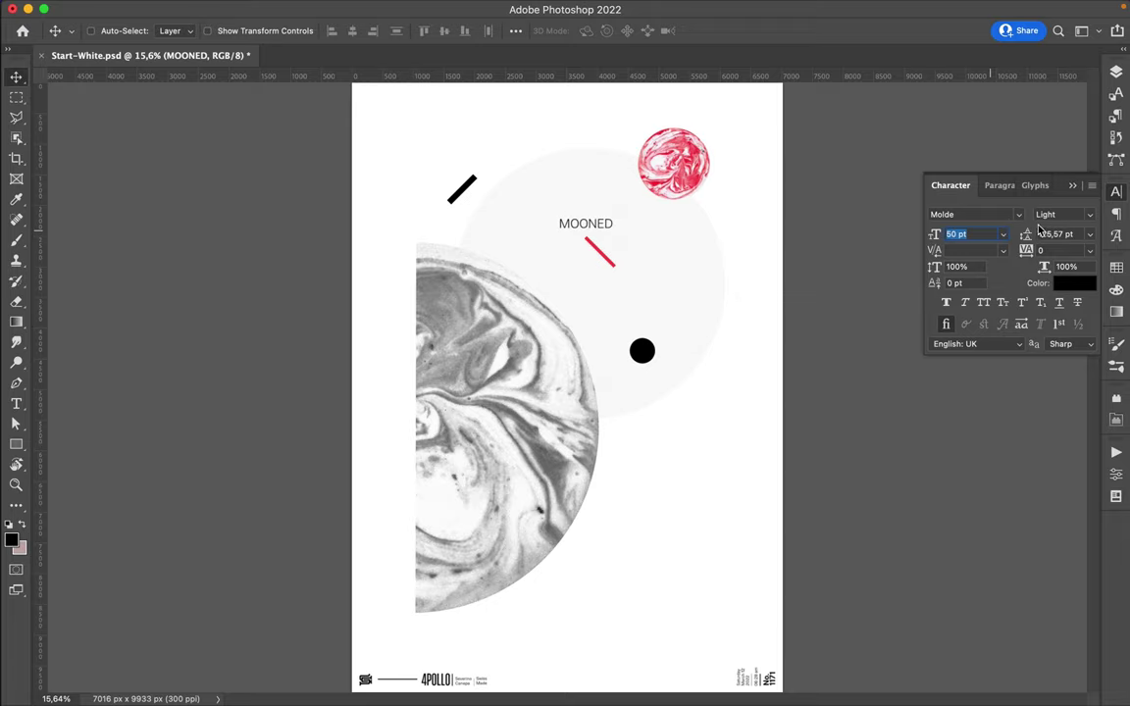
click(1055, 233)
click(1040, 251)
key(shift+Up)
key(shift+Up)
key(shift+Up)
key(shift+Up)
key(shift+Up)
key(shift+Up)
key(shift+Up)
key(shift+Up)
key(shift+Up)
key(shift+Up)
key(shift+Up)
key(shift+Up)
key(shift+Up)
key(shift+Up)
key(shift+Up)
key(shift+Up)
key(shift+Up)
key(shift+Up)
key(shift+Up)
key(shift+Up)
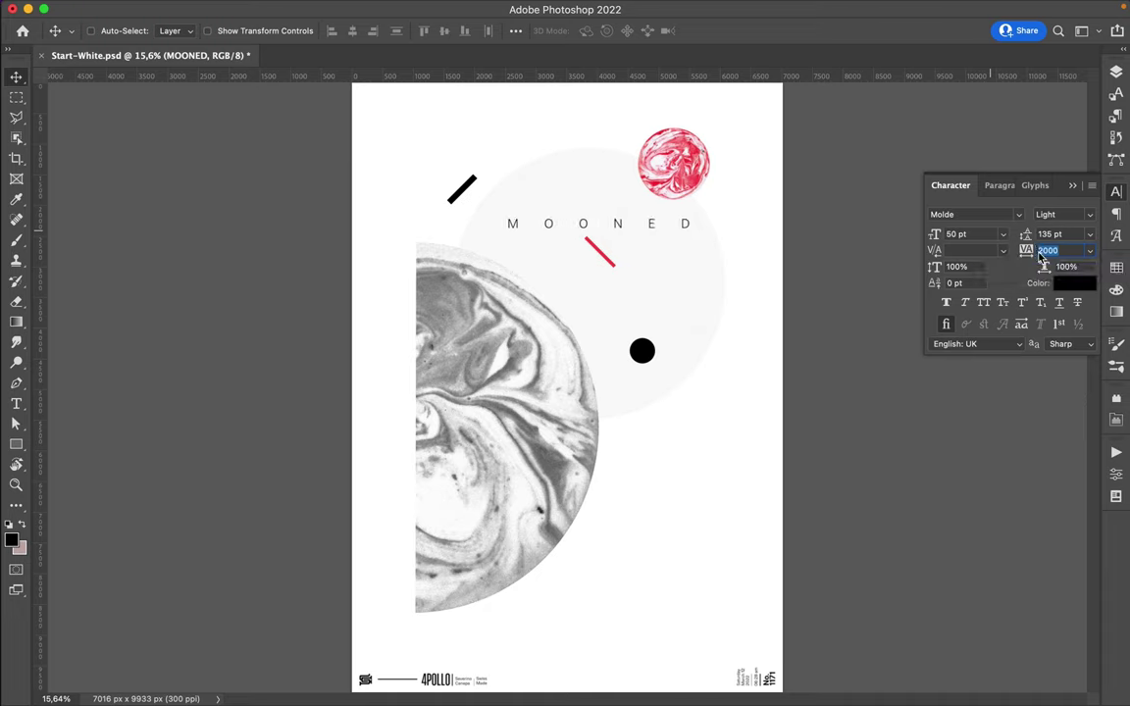
mouse_move(631, 229)
mouse_down()
mouse_move(600, 228)
mouse_move(630, 228)
mouse_up()
Centre the MOONED title horizontally relative to the canvas.
click(515, 30)
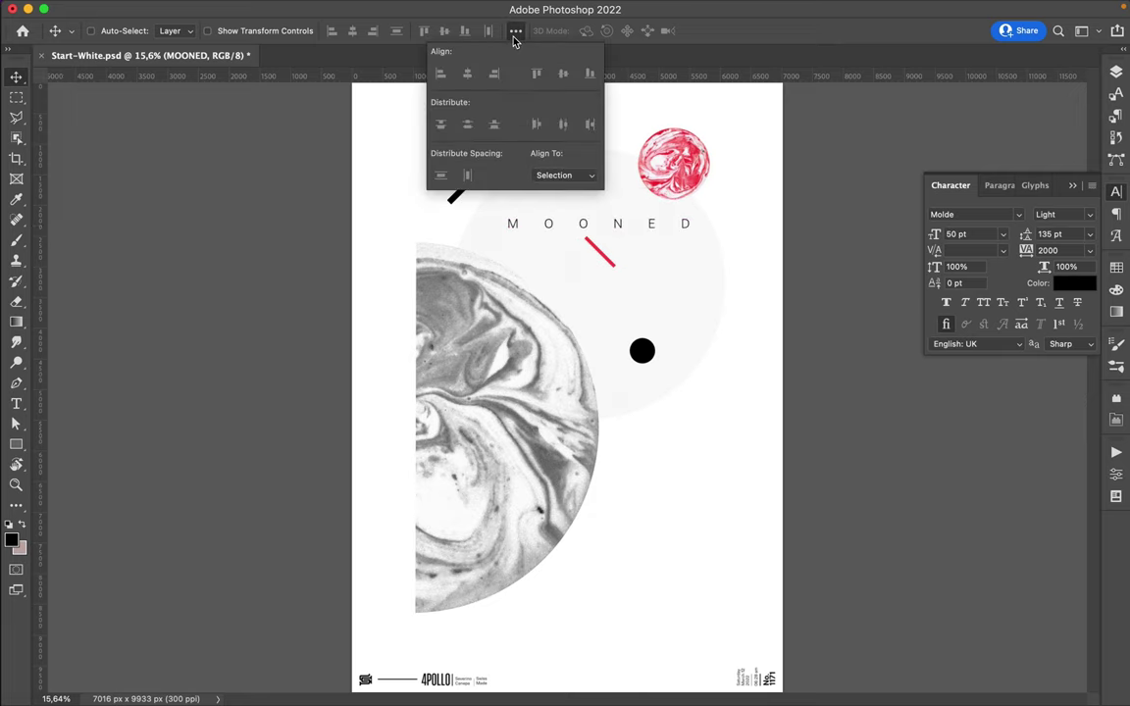
click(565, 174)
click(554, 192)
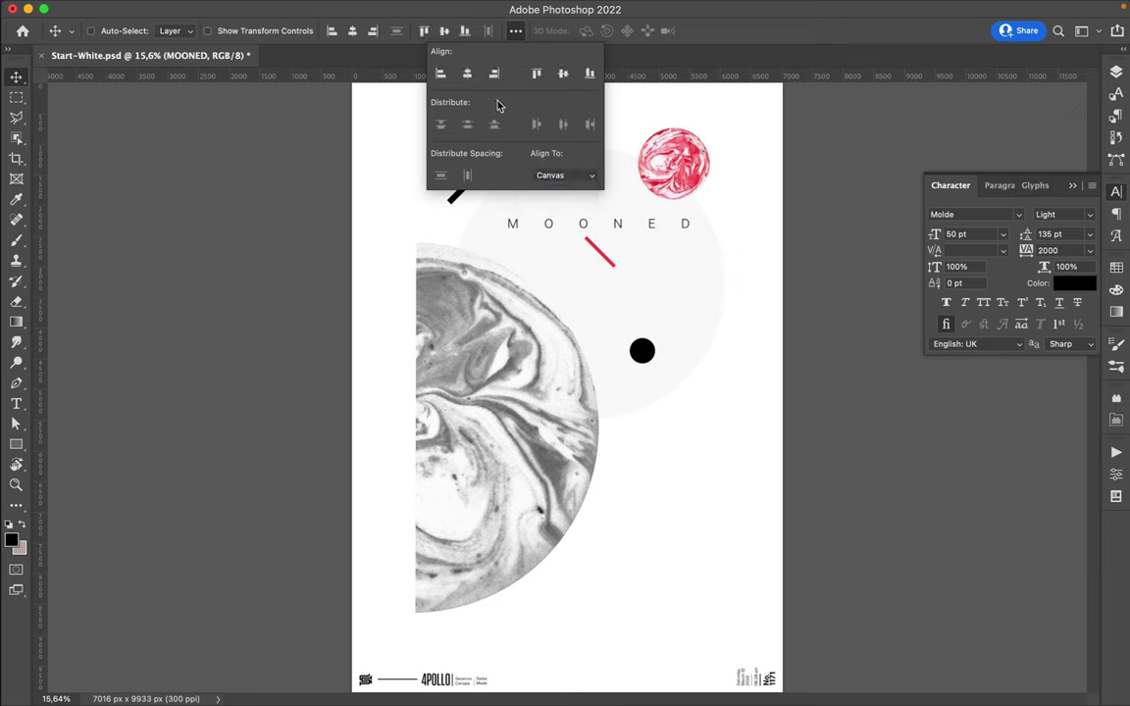
click(467, 74)
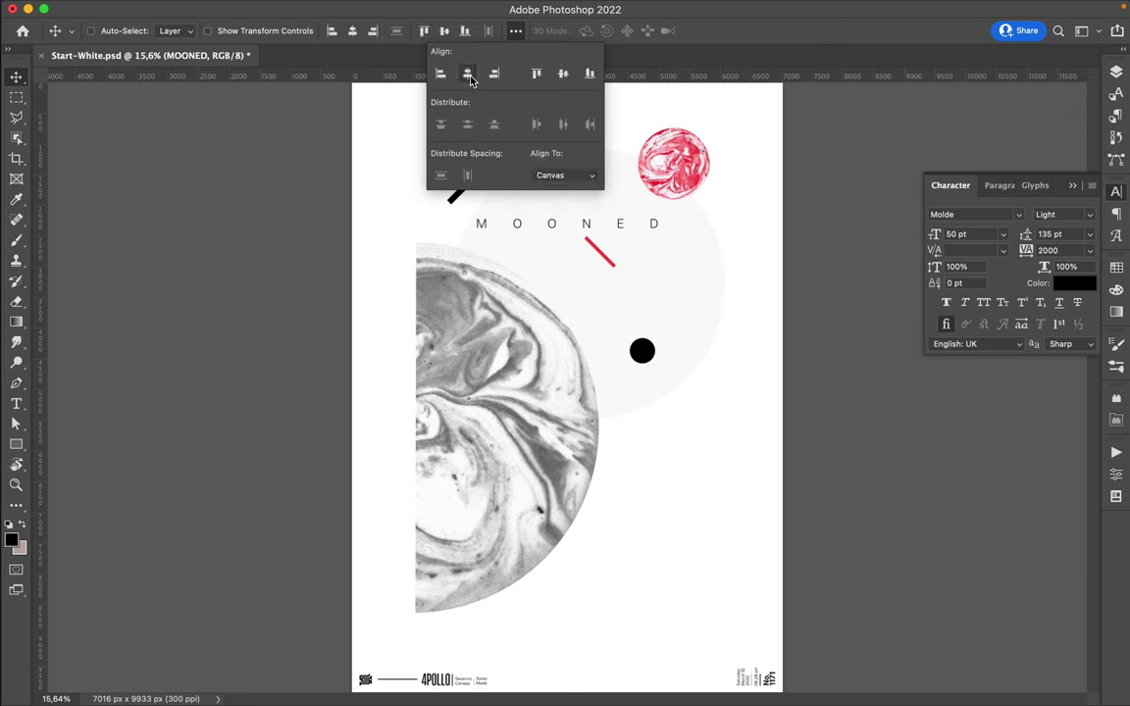
click(623, 272)
Move the red accent line down-right and the black line higher and further right.
mouse_move(608, 263)
mouse_down()
mouse_move(675, 285)
mouse_move(678, 300)
mouse_up()
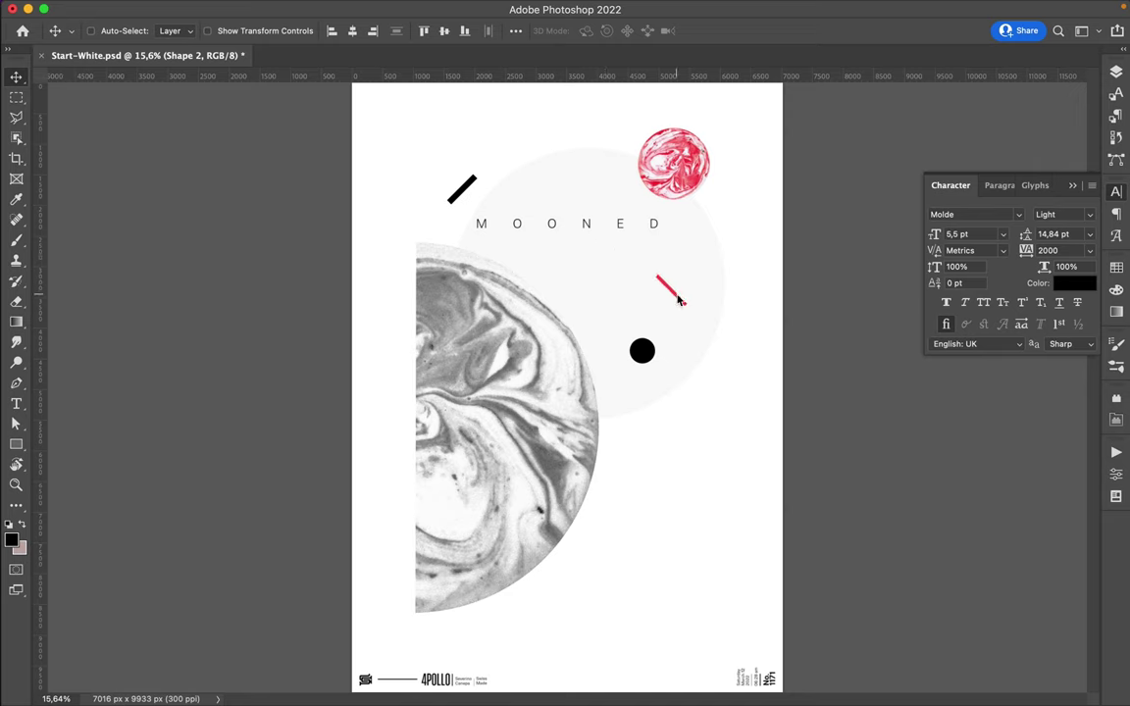
click(474, 186)
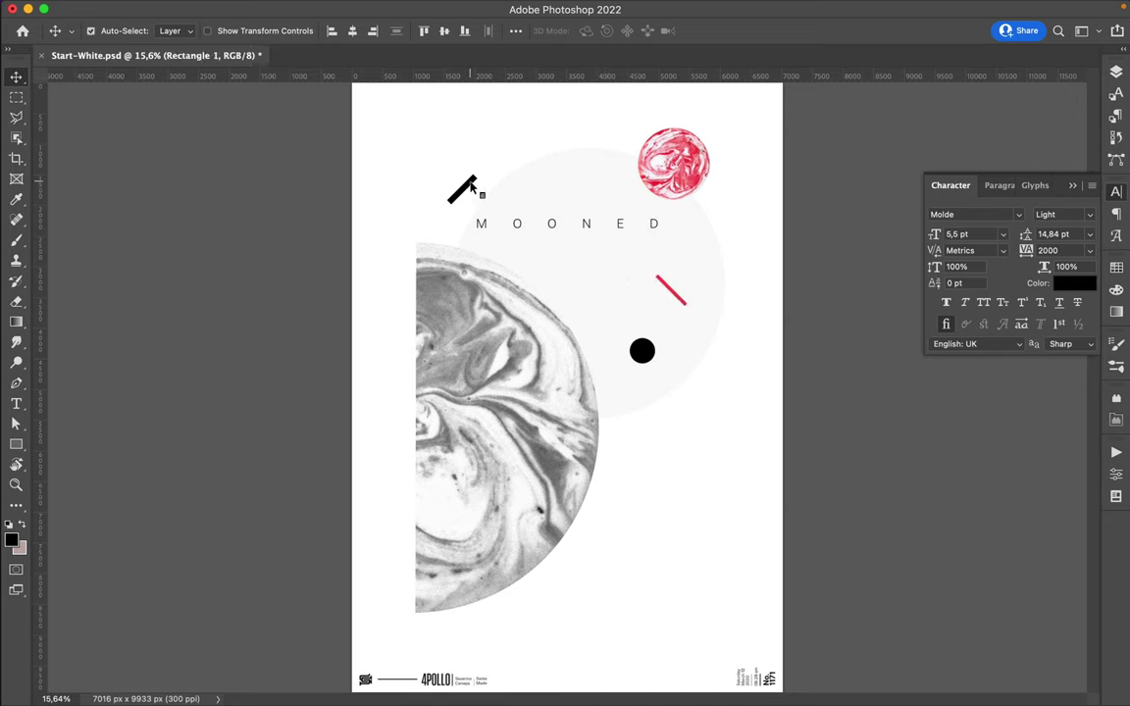
drag(469, 183, 479, 188)
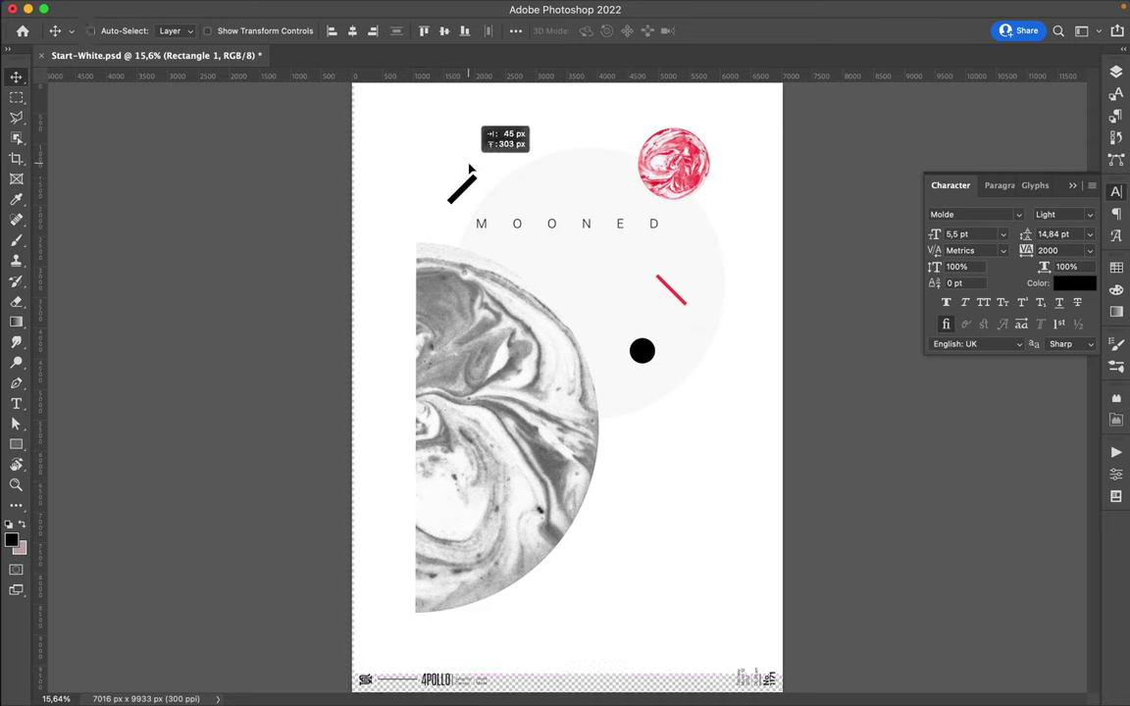
click(469, 186)
mouse_move(467, 191)
mouse_down()
mouse_move(464, 175)
mouse_move(501, 134)
mouse_up()
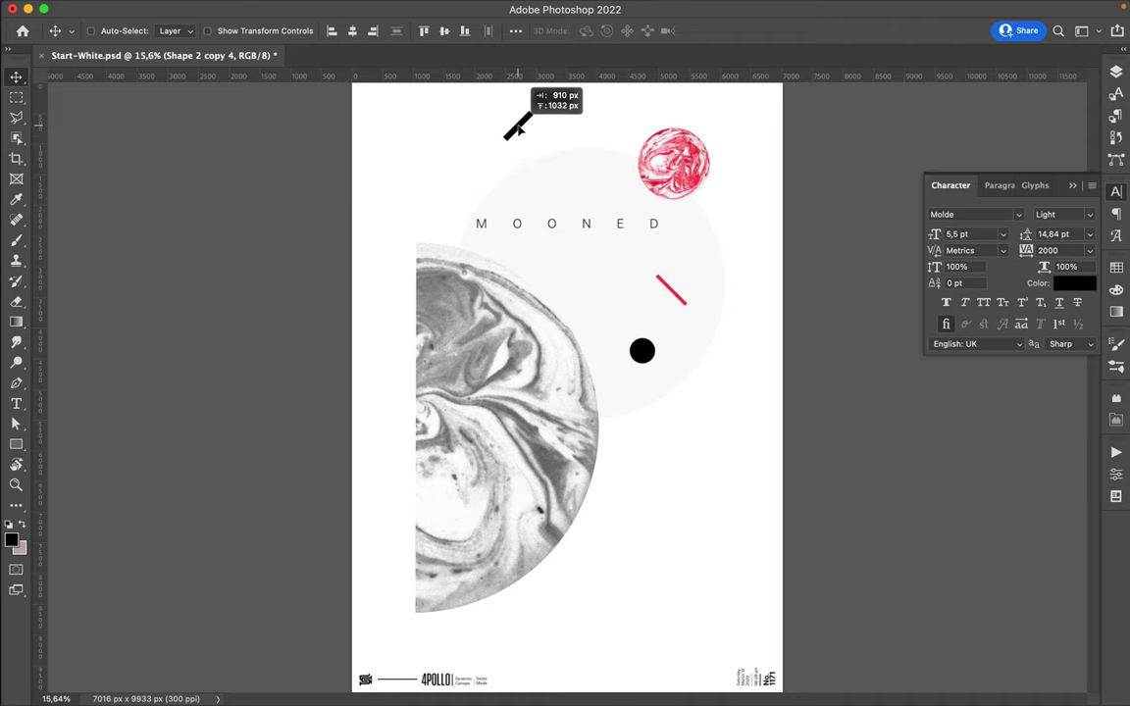
drag(501, 135, 530, 128)
Shift the red marble circle slightly to the left.
scroll(542, 223, down, 2)
drag(667, 181, 589, 177)
click(539, 374)
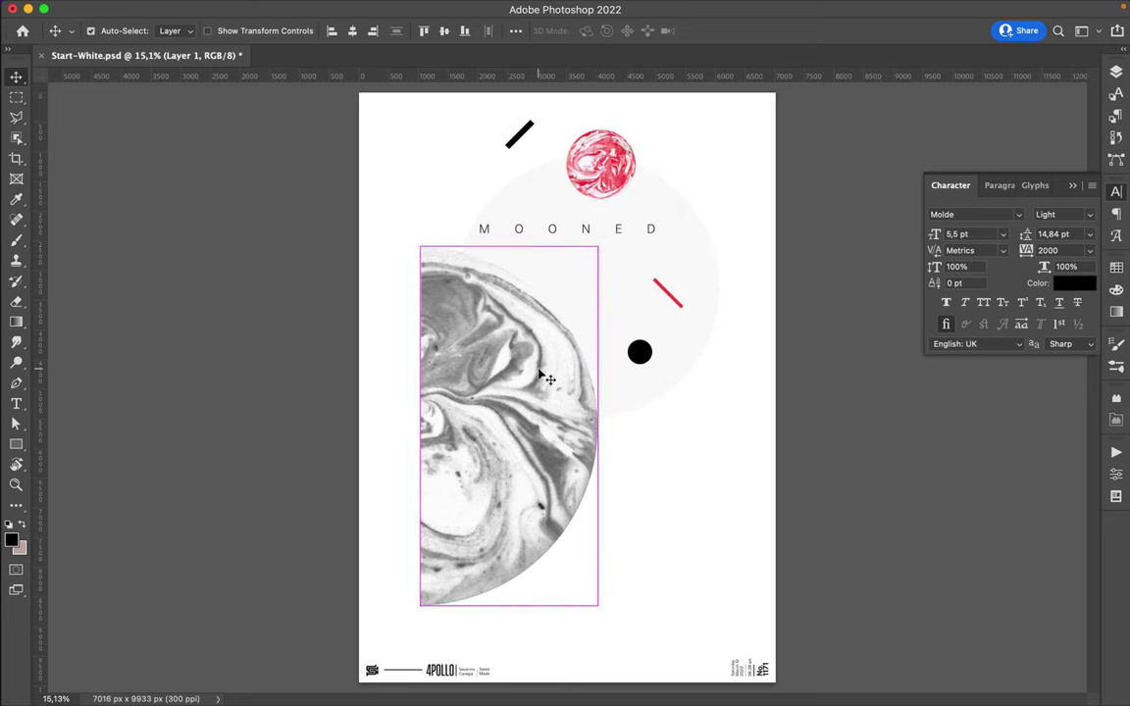
Rotate the marble half-circle -90° flat-side down, place it under the title, and centre it horizontally.
key(ctrl+t)
mouse_move(424, 222)
mouse_down()
mouse_move(358, 471)
mouse_move(333, 412)
mouse_up()
drag(541, 465, 592, 535)
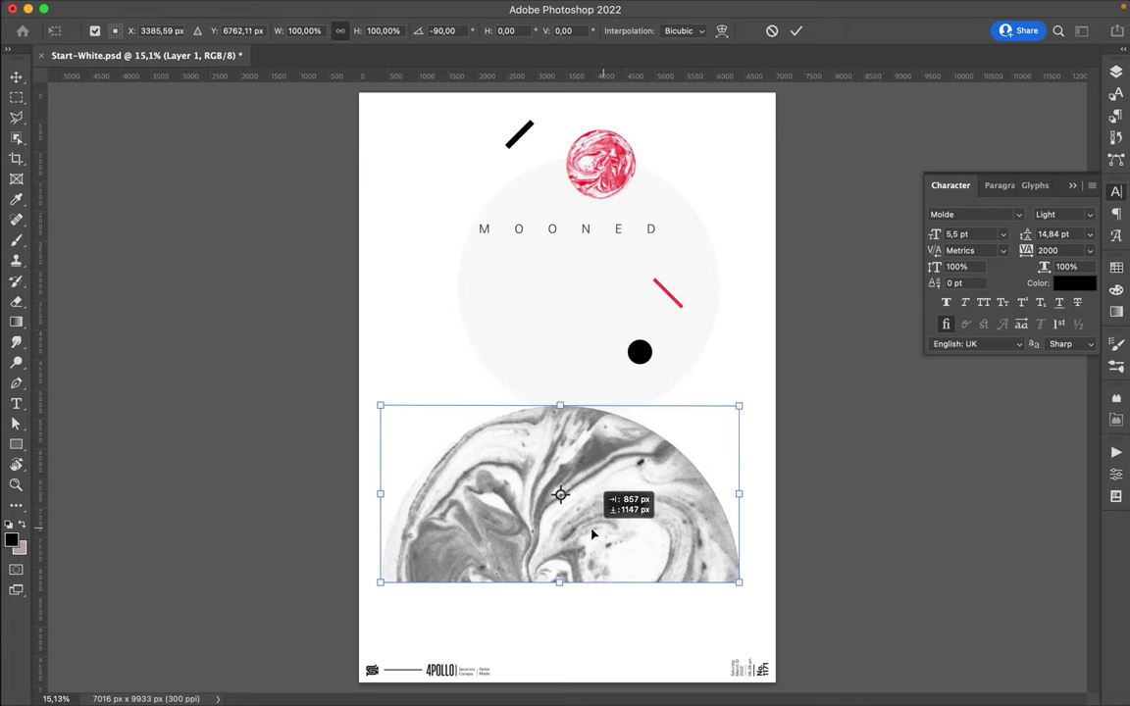
key(Return)
drag(593, 535, 610, 384)
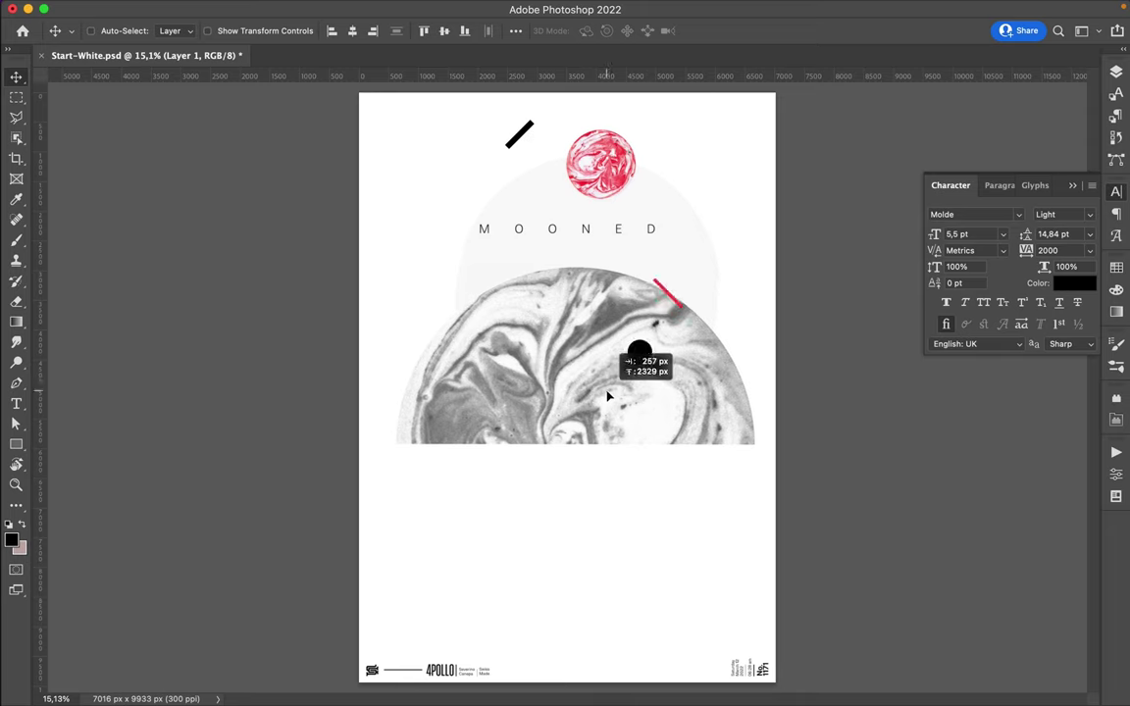
drag(609, 385, 605, 414)
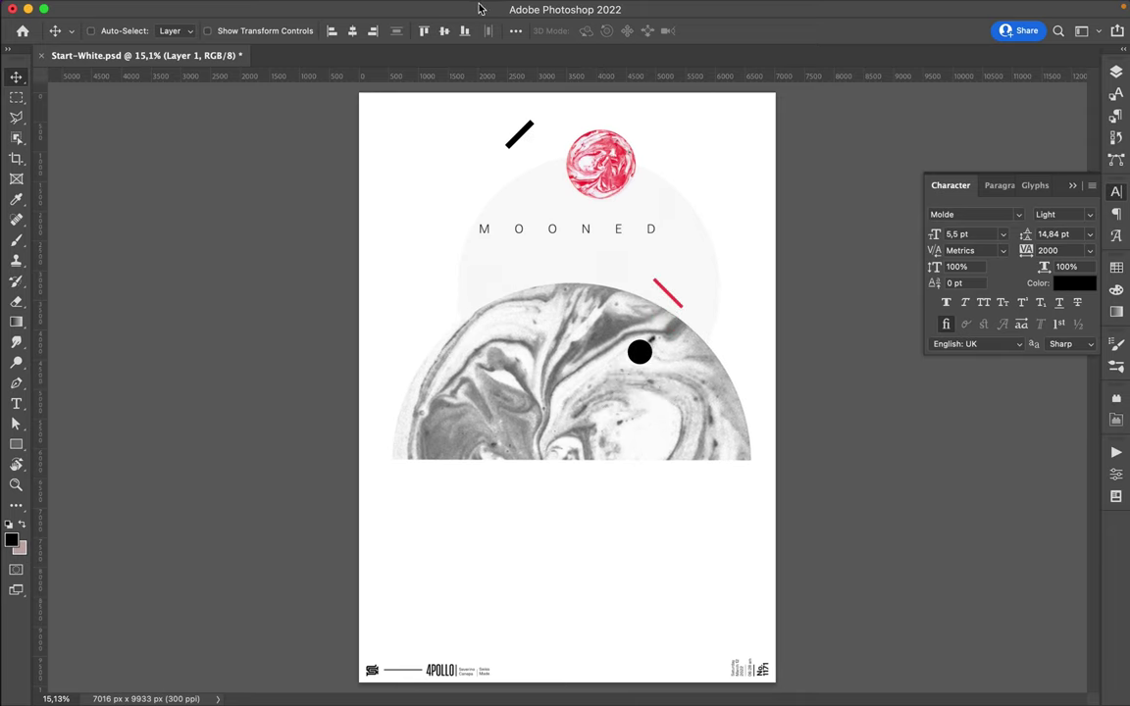
click(352, 31)
click(595, 233)
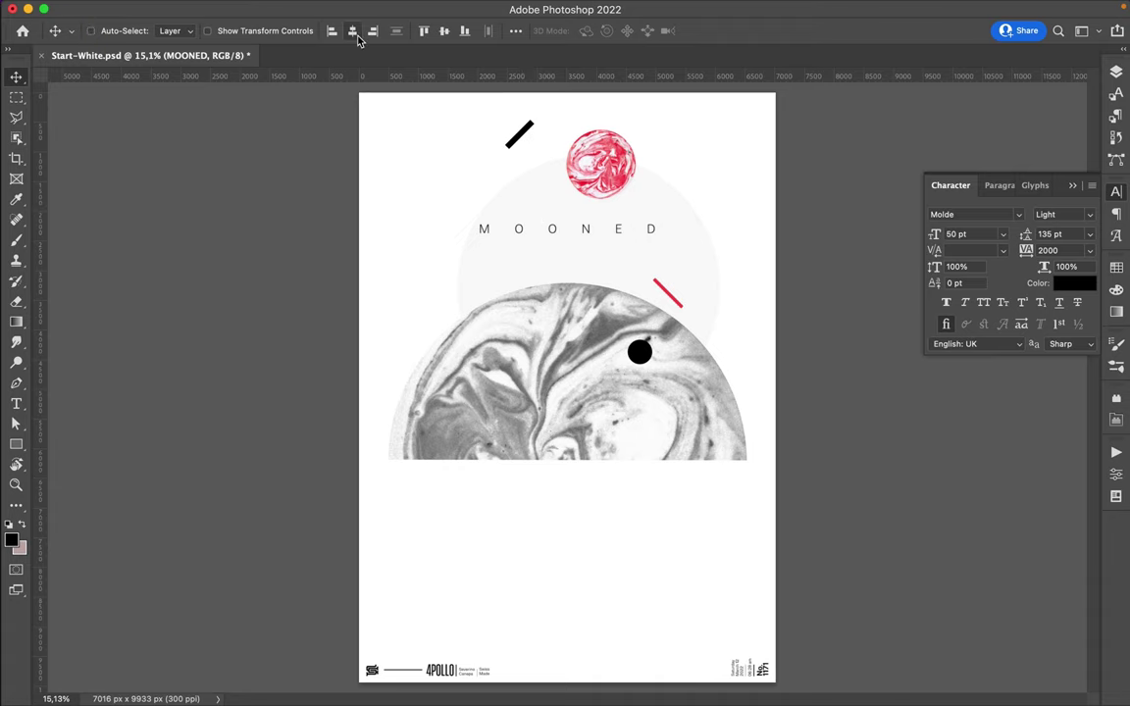
click(639, 278)
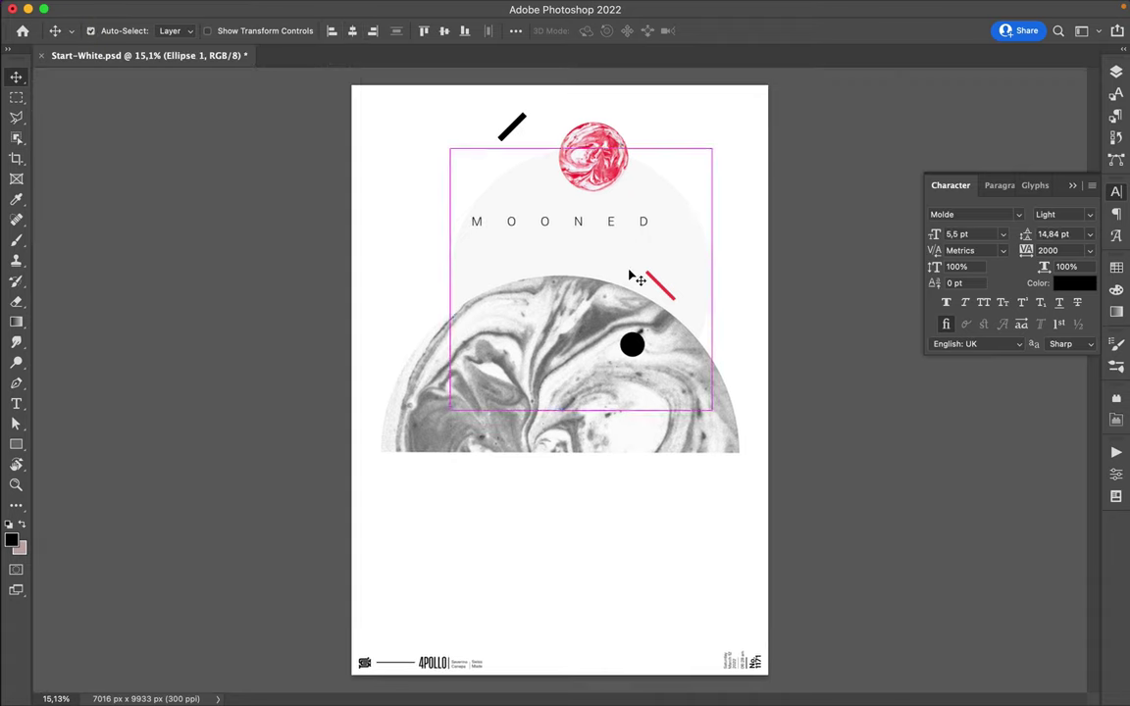
Scale the pale grey circle down.
key(ctrl+t)
mouse_move(454, 153)
mouse_down()
mouse_move(544, 226)
mouse_move(598, 186)
mouse_up()
key(Return)
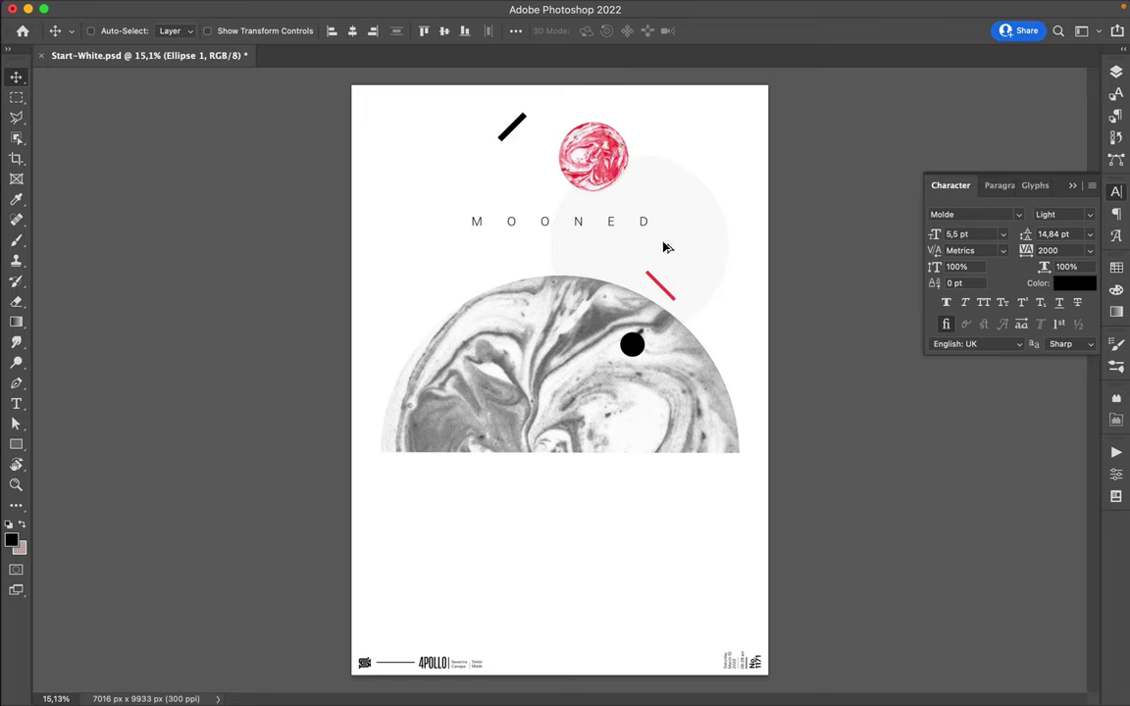
Duplicate the pale grey circle and enlarge the copy to about 302%.
drag(659, 245, 526, 307)
key(ctrl+t)
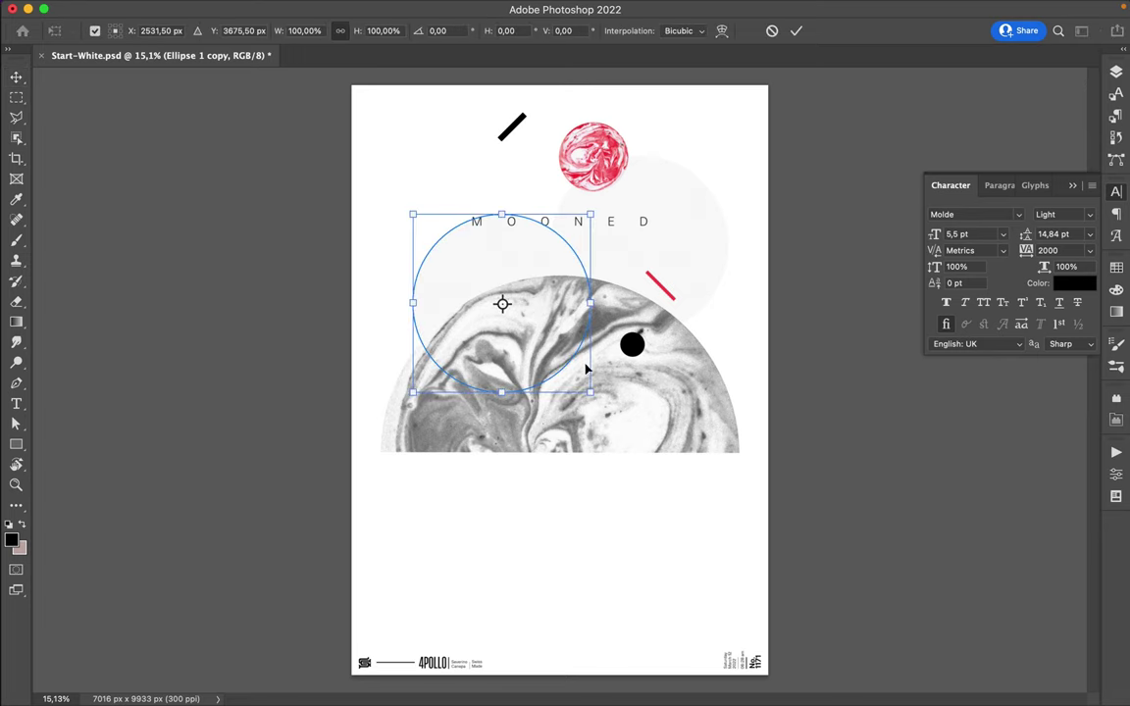
drag(592, 391, 817, 530)
mouse_move(706, 474)
mouse_down()
mouse_move(586, 452)
mouse_move(605, 462)
mouse_up()
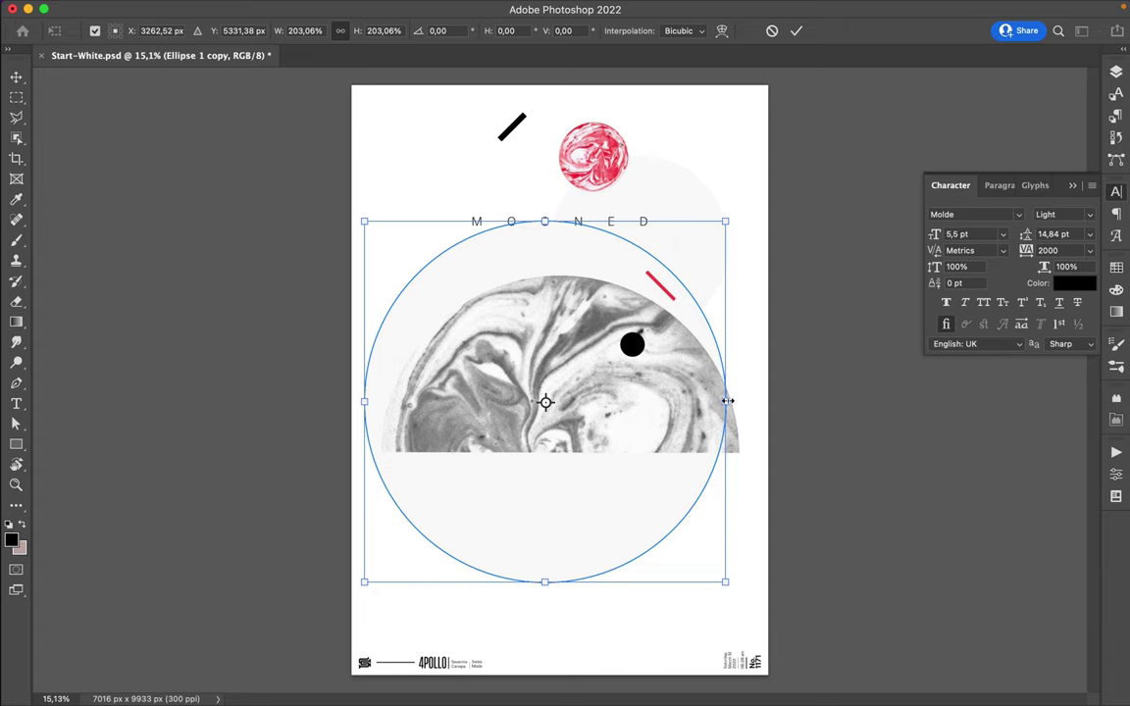
drag(727, 402, 904, 444)
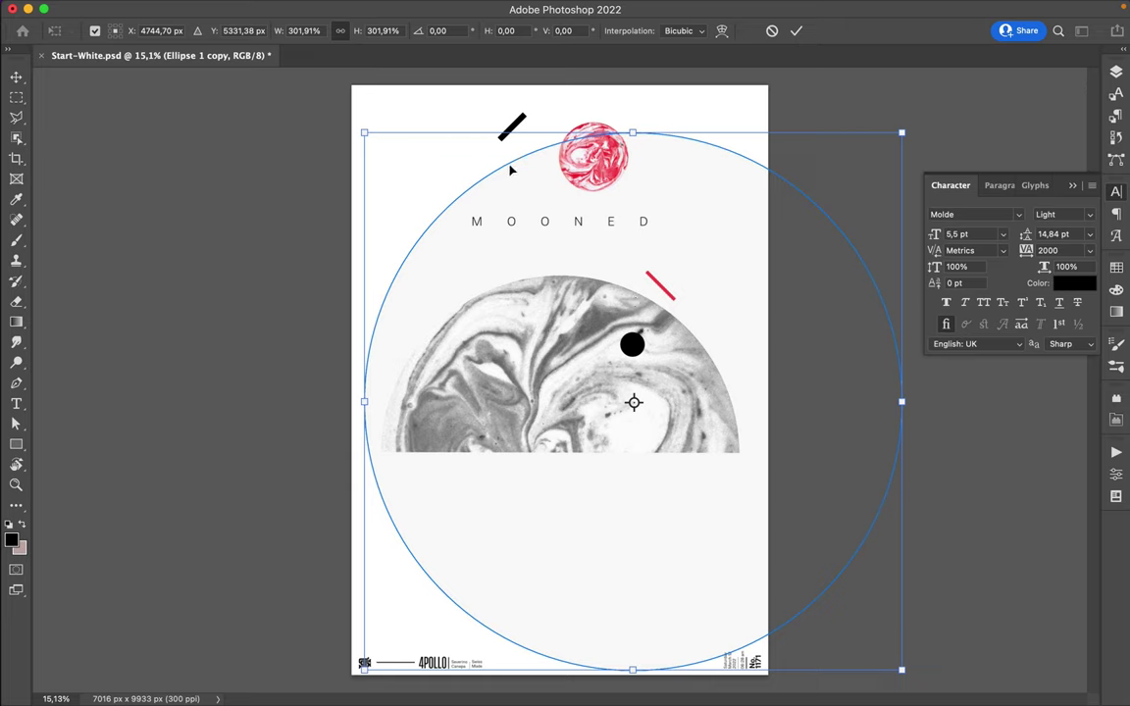
key(Return)
key(p)
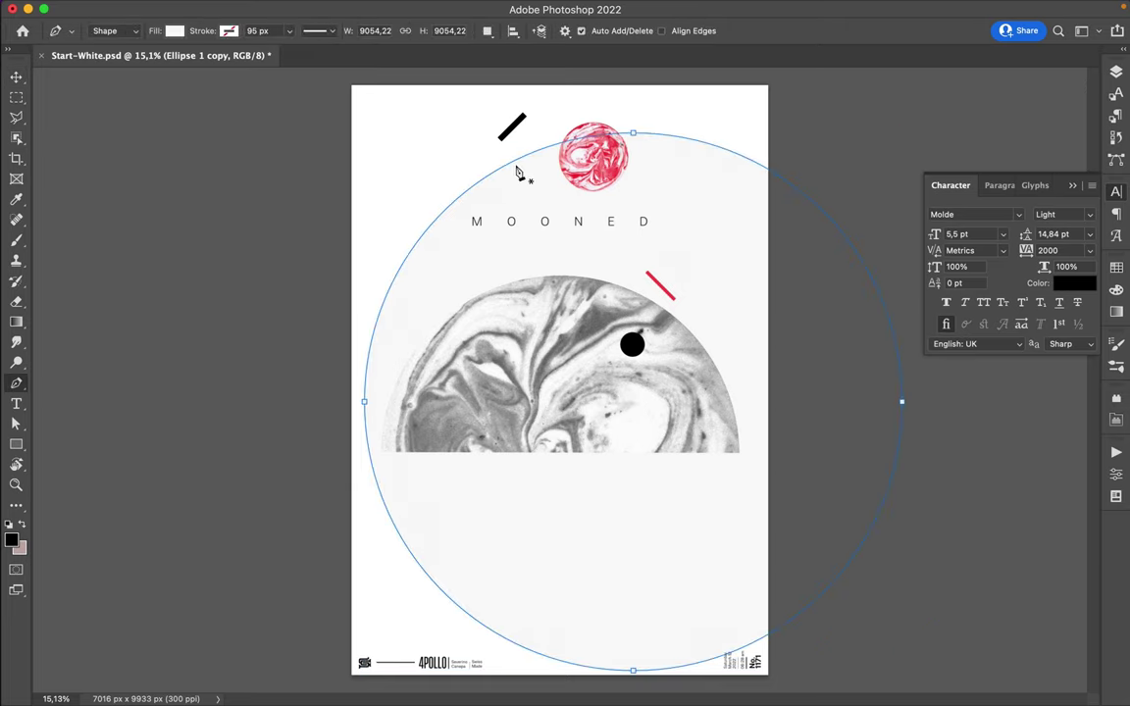
Delete anchor points from the large circle copy to turn it into an open arc.
click(515, 161)
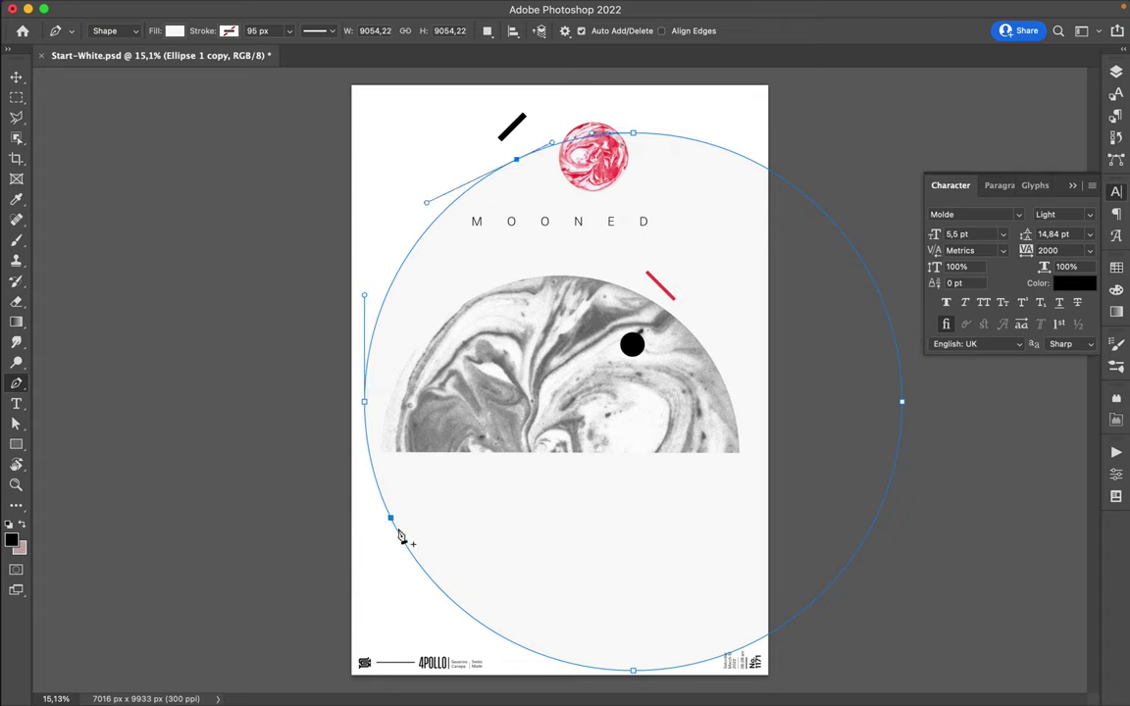
click(420, 567)
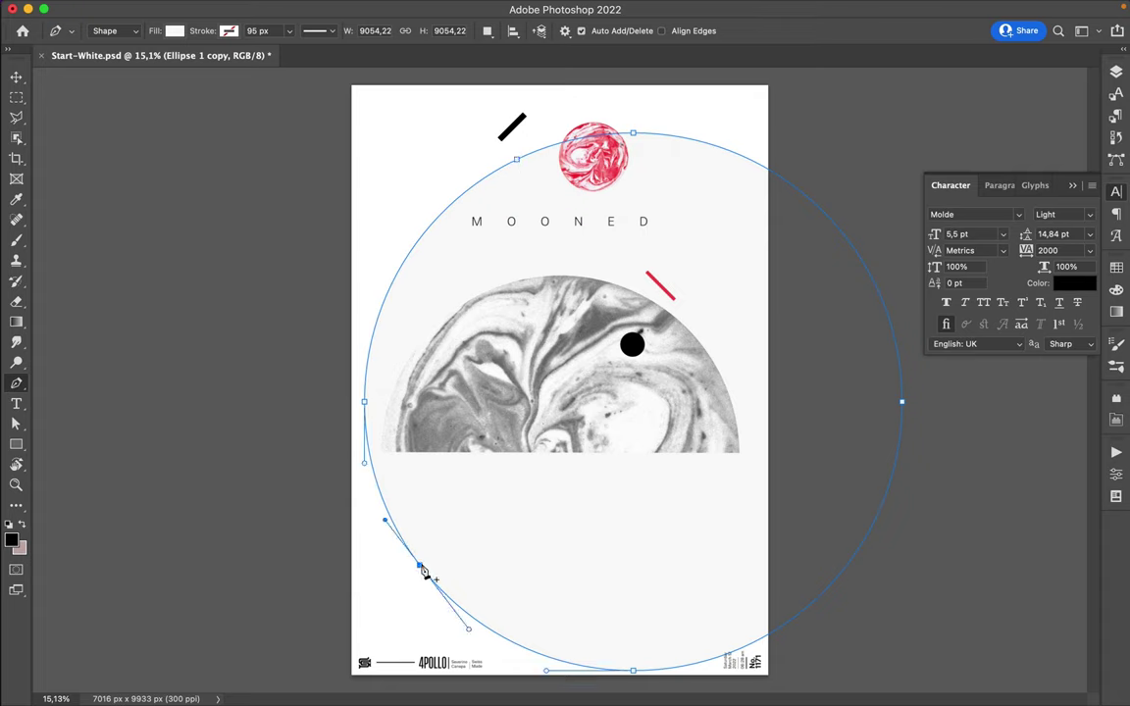
key(a)
click(634, 671)
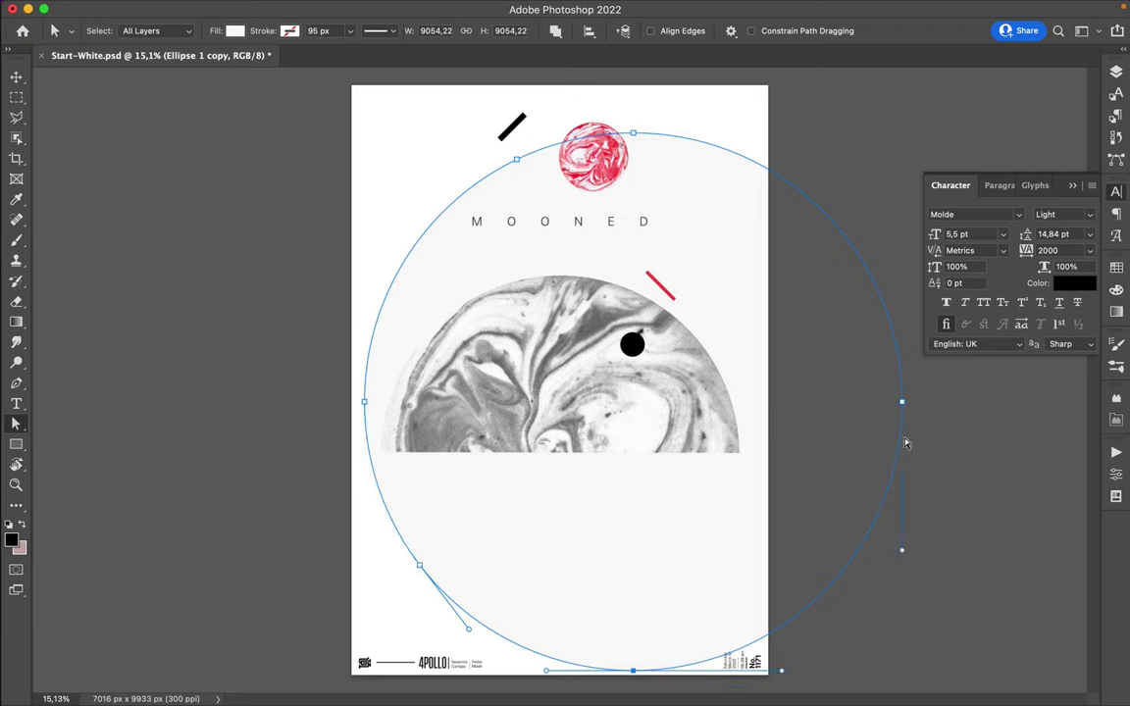
click(902, 404)
key(BackSpace)
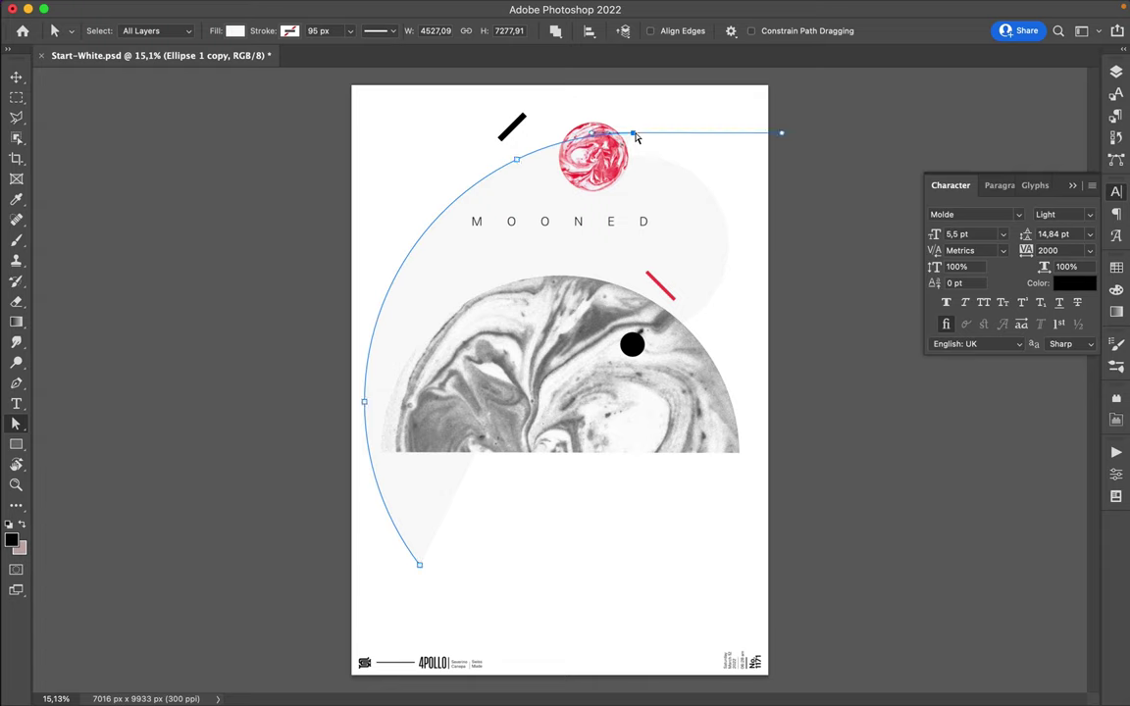
drag(640, 121, 629, 145)
key(Delete)
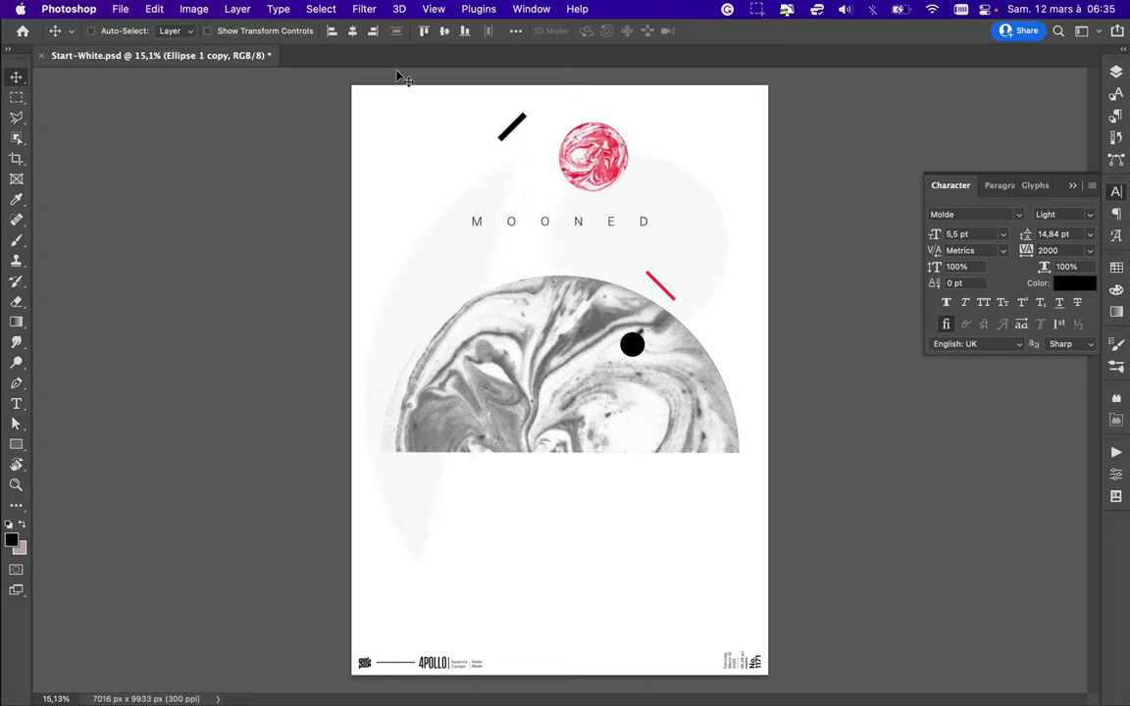
Remove the arc's fill and try a grey stroke sampled from the marble, then undo it.
click(239, 32)
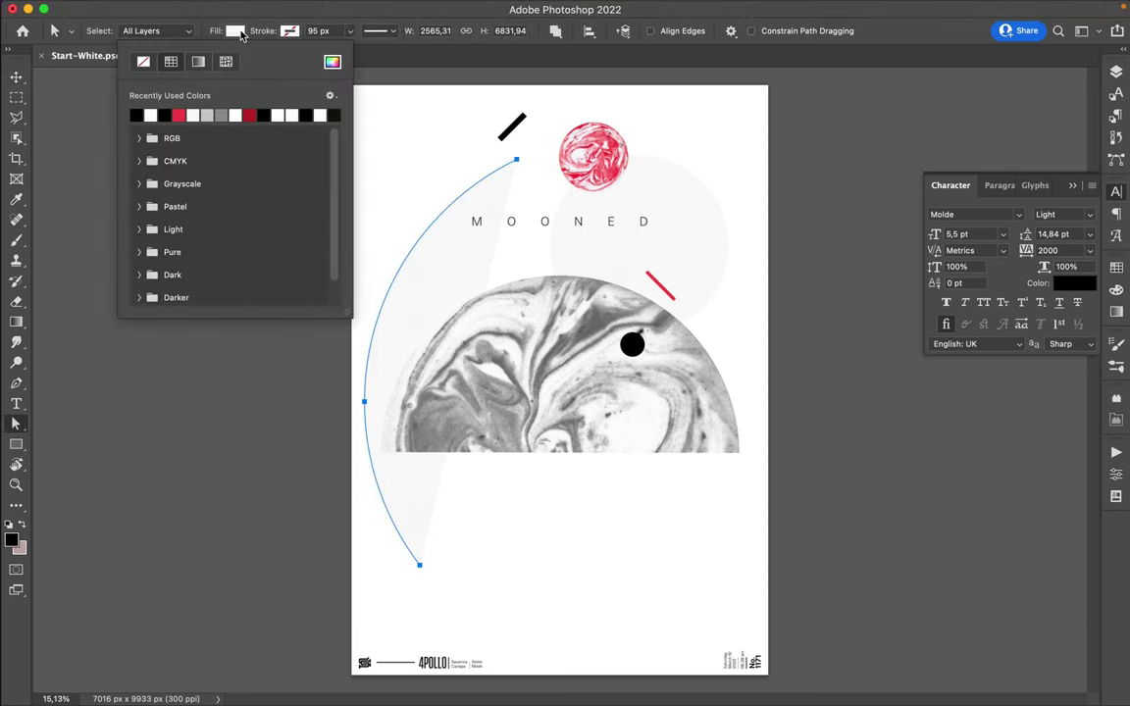
click(147, 62)
click(289, 31)
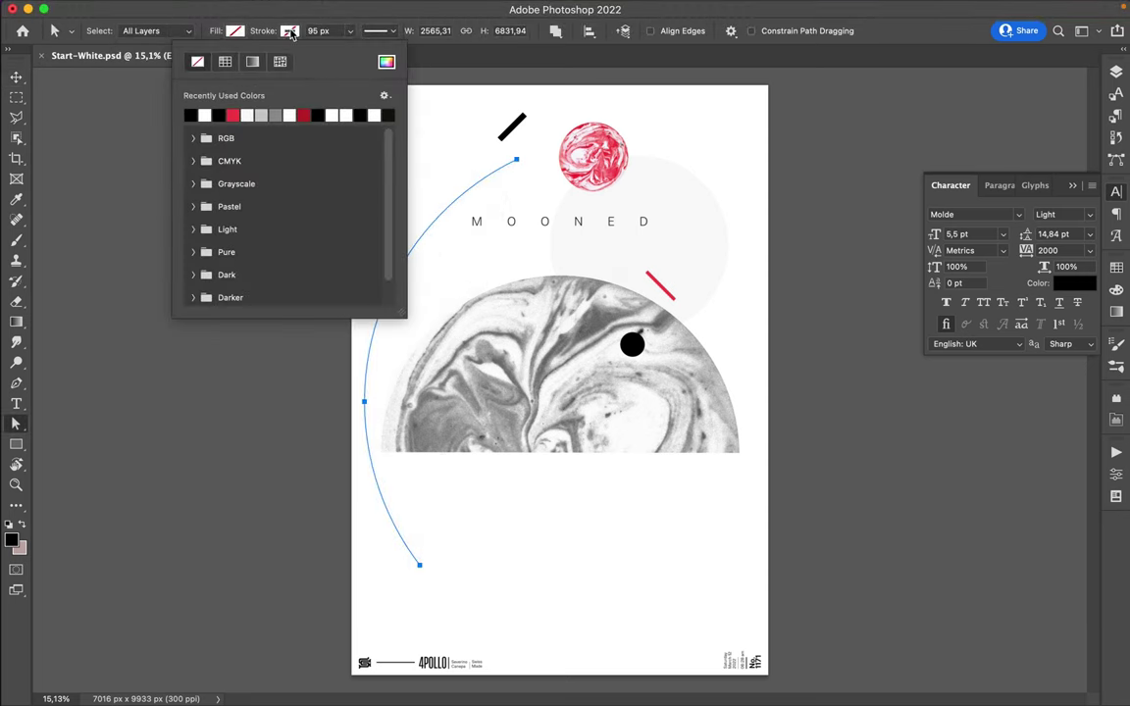
click(248, 115)
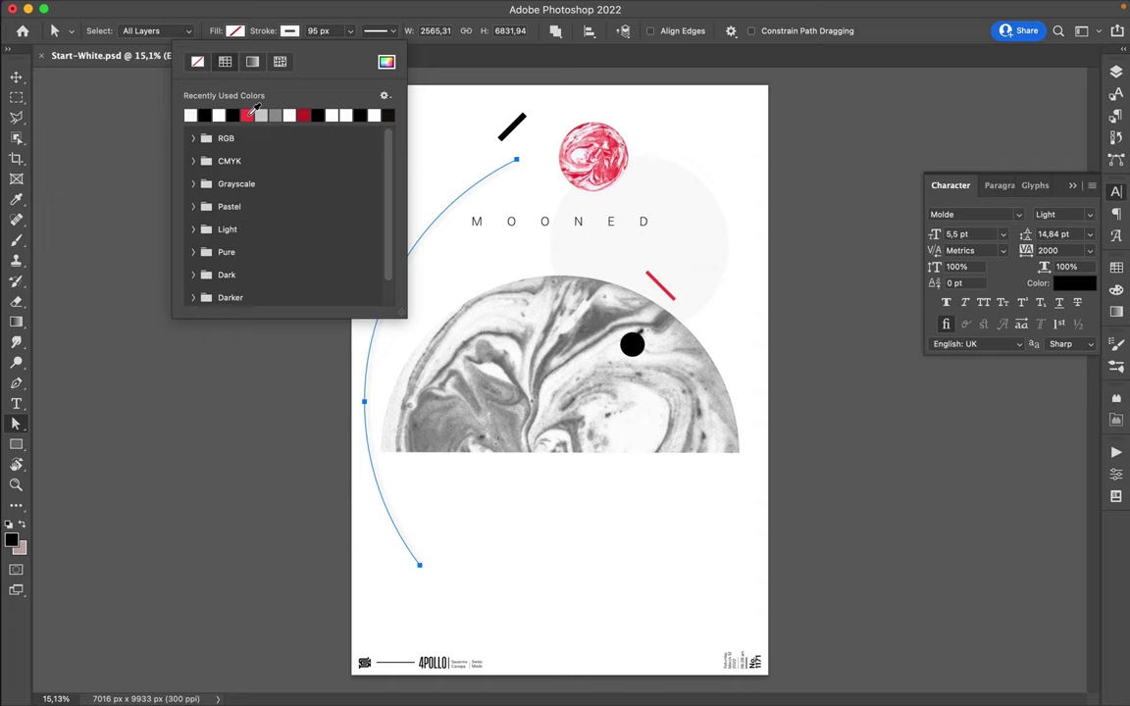
click(386, 64)
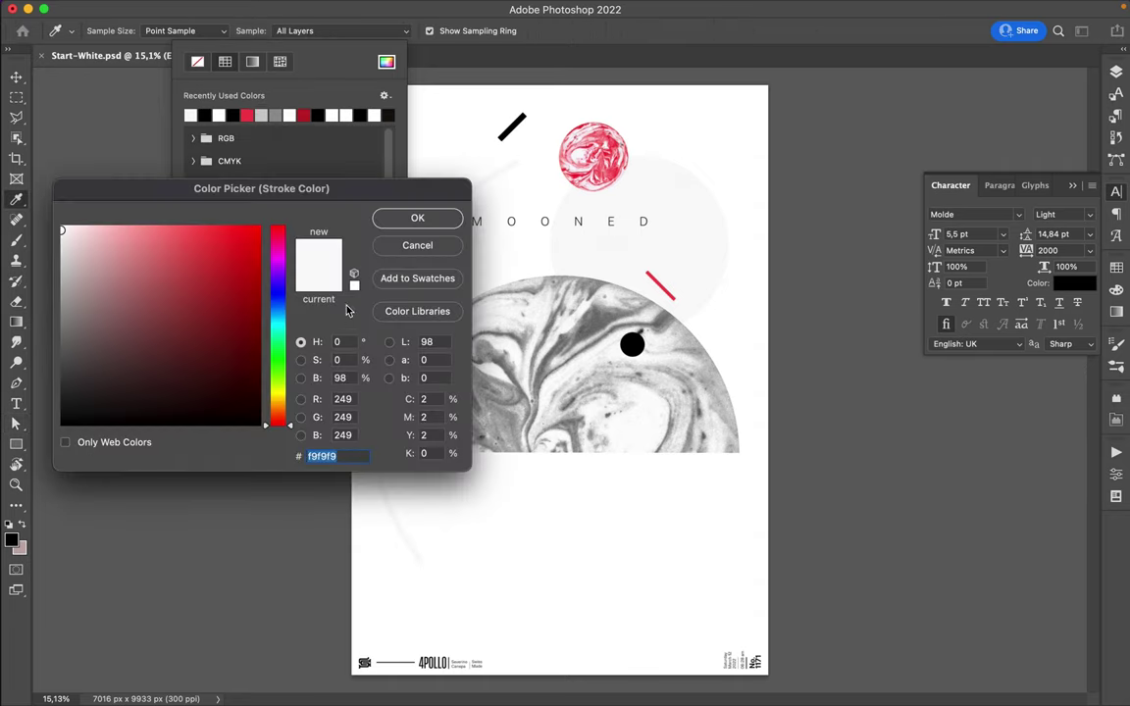
click(615, 385)
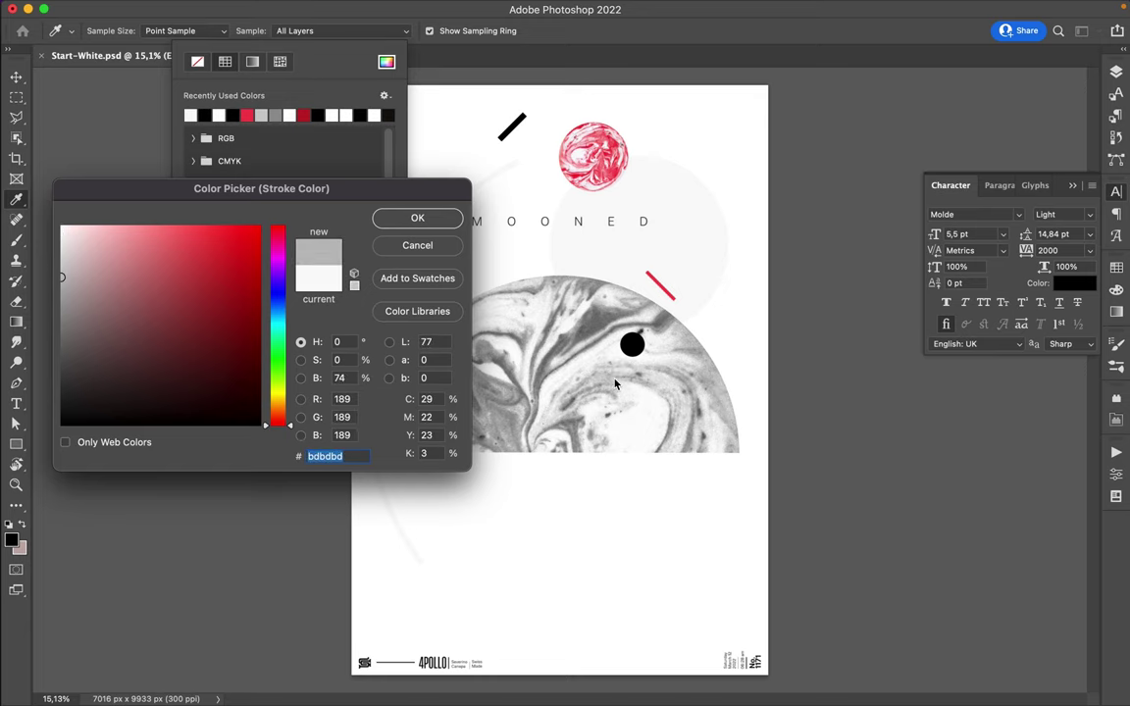
click(417, 218)
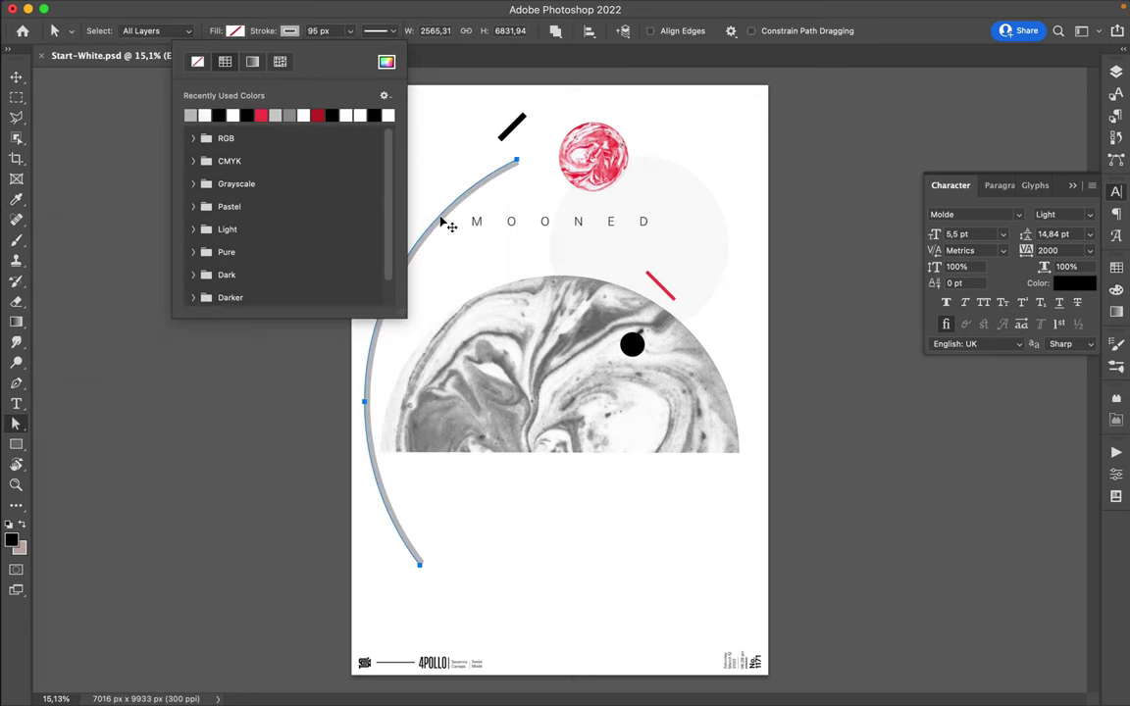
key(v)
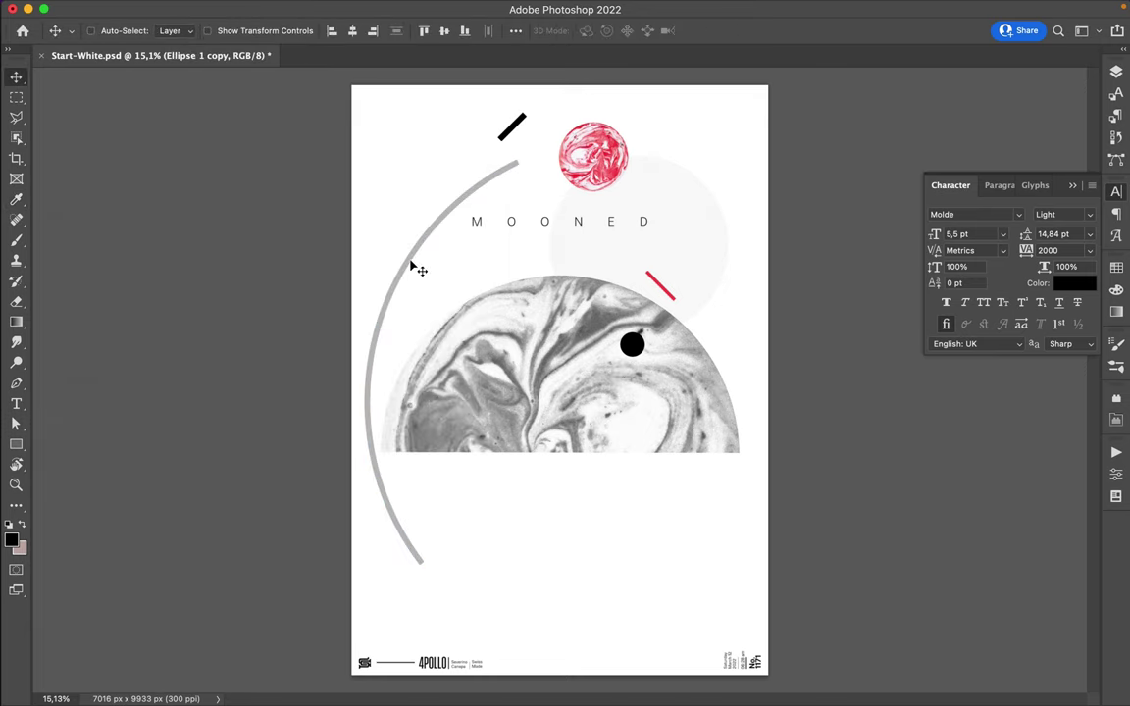
key(BackSpace)
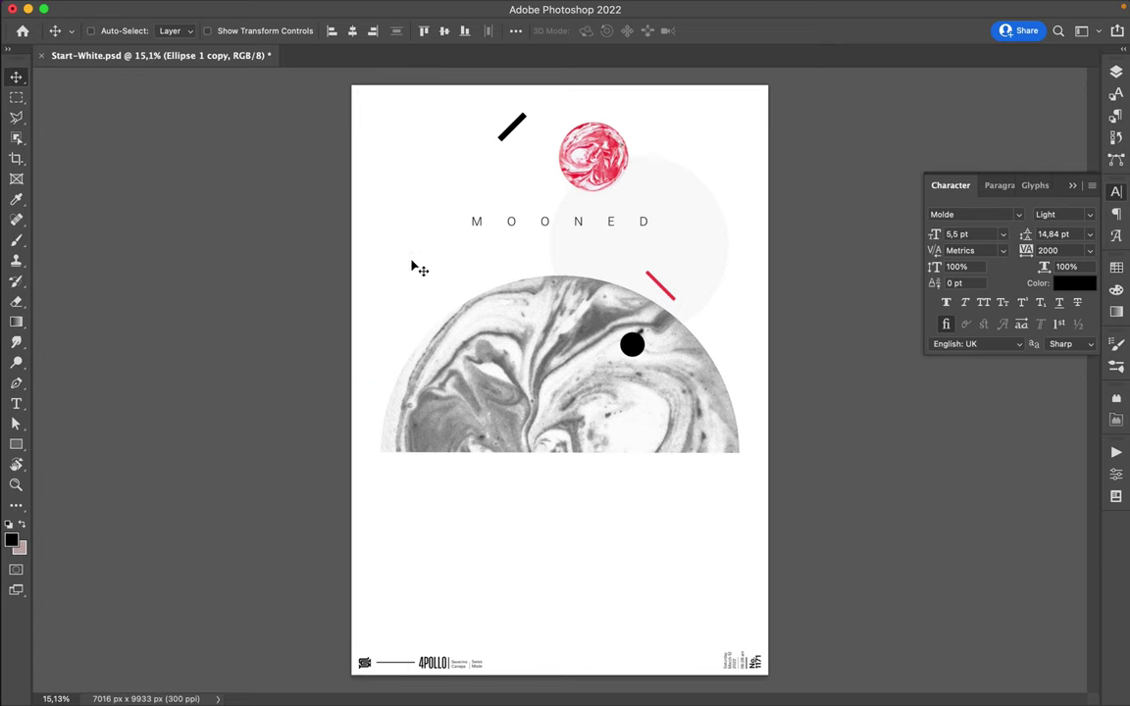
Give the arc a white stroke 105 px wide.
key(a)
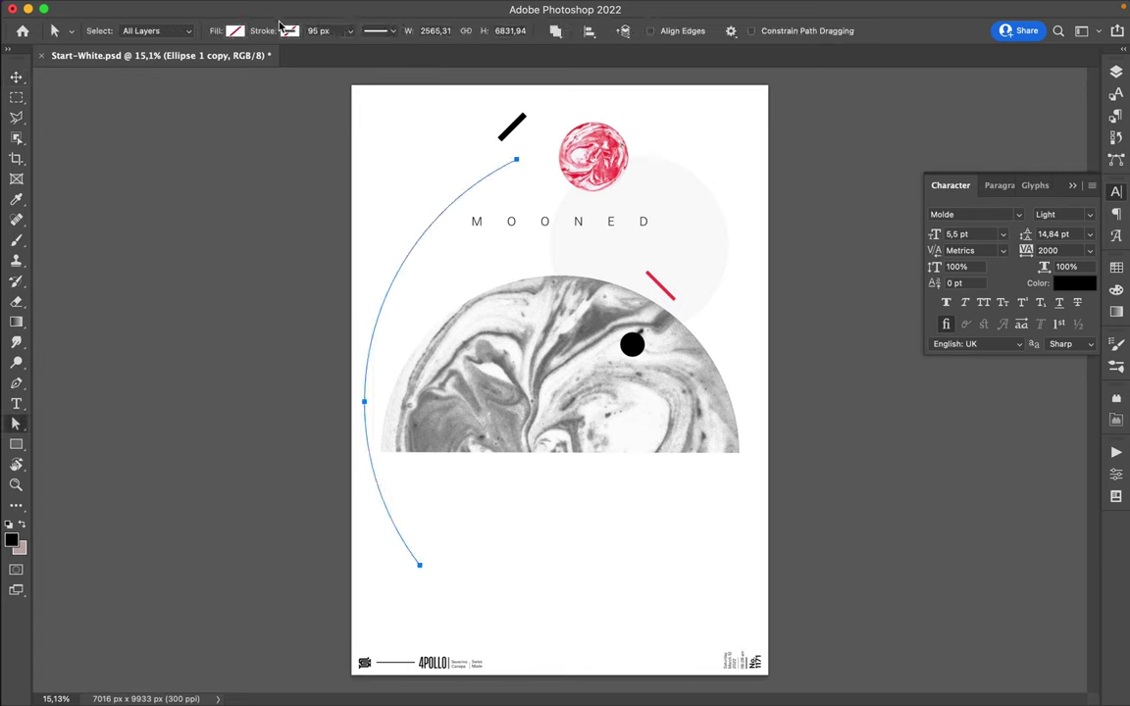
click(289, 30)
click(206, 114)
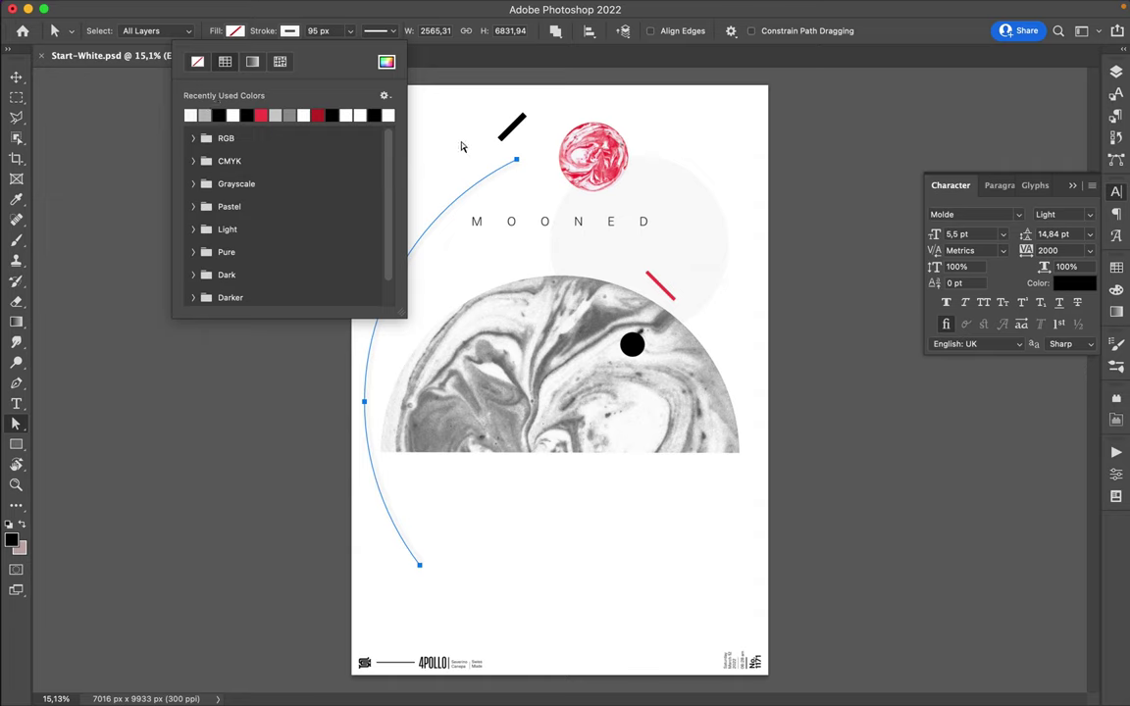
click(339, 31)
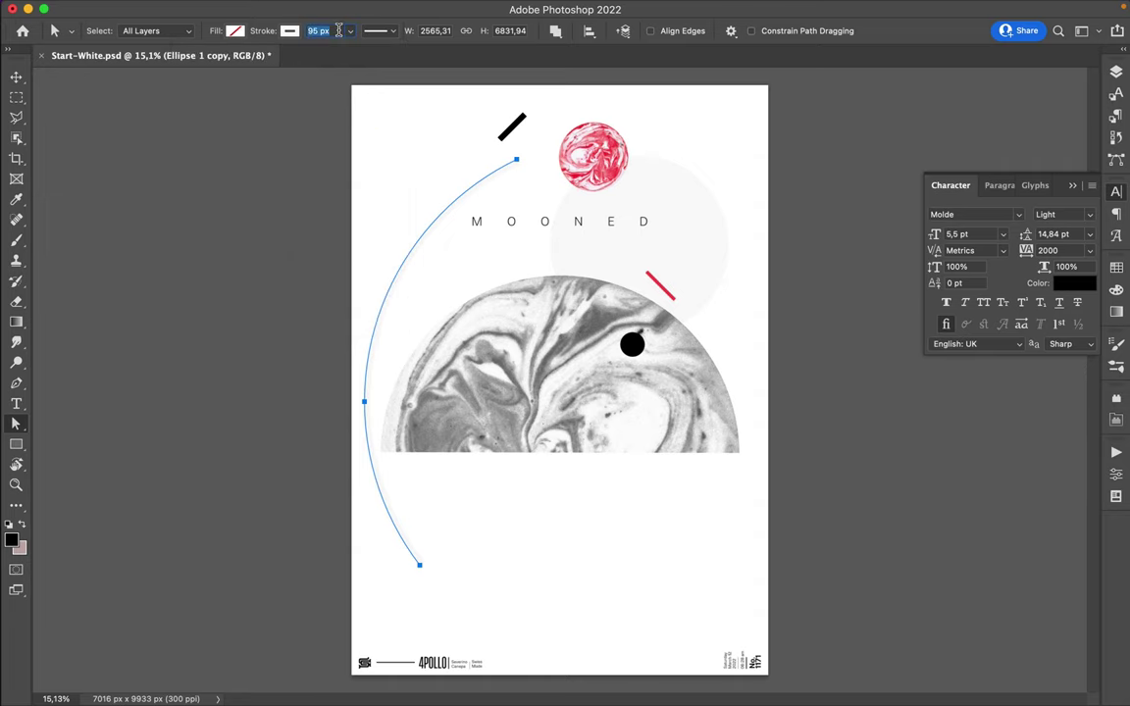
key(shift+Up)
key(Return)
key(Return)
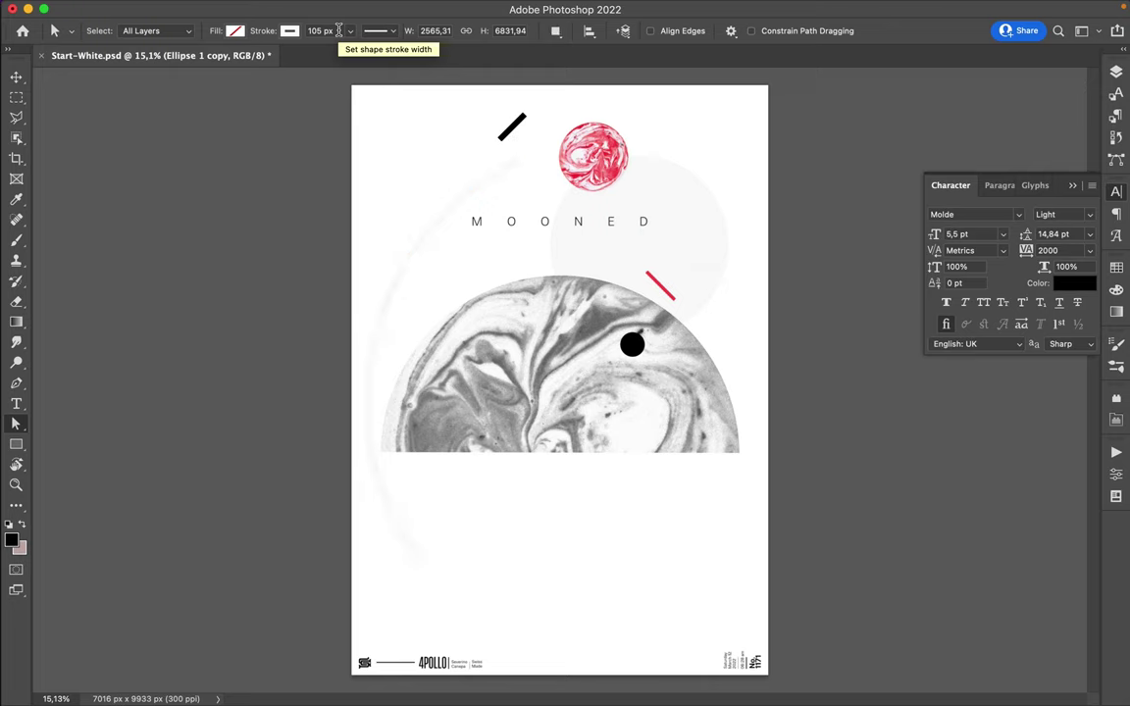
key(v)
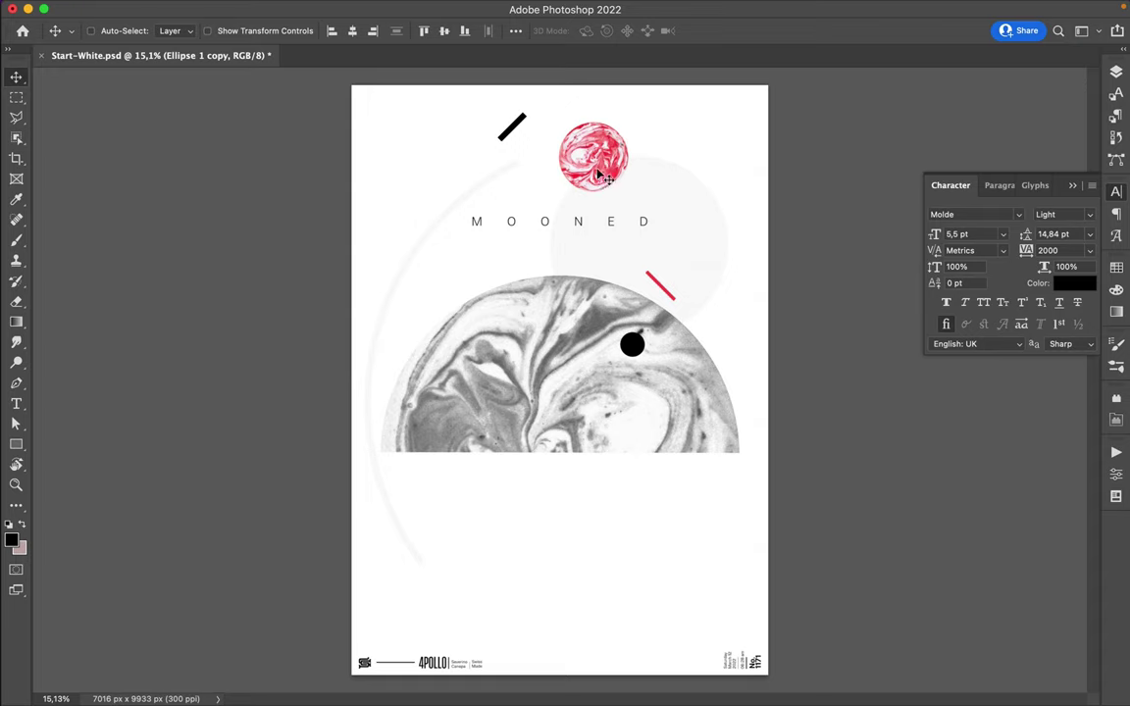
Scale Layer 2's red marble circle to 68% and move it slightly left.
click(596, 173)
key(ctrl+t)
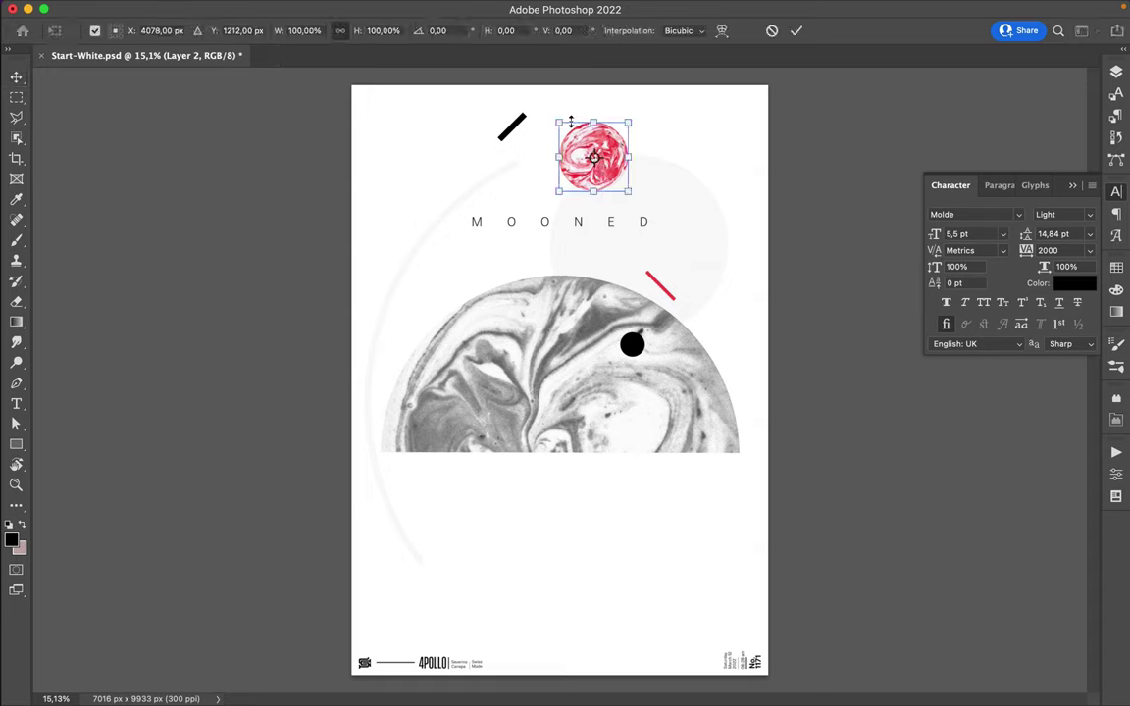
drag(556, 115, 581, 145)
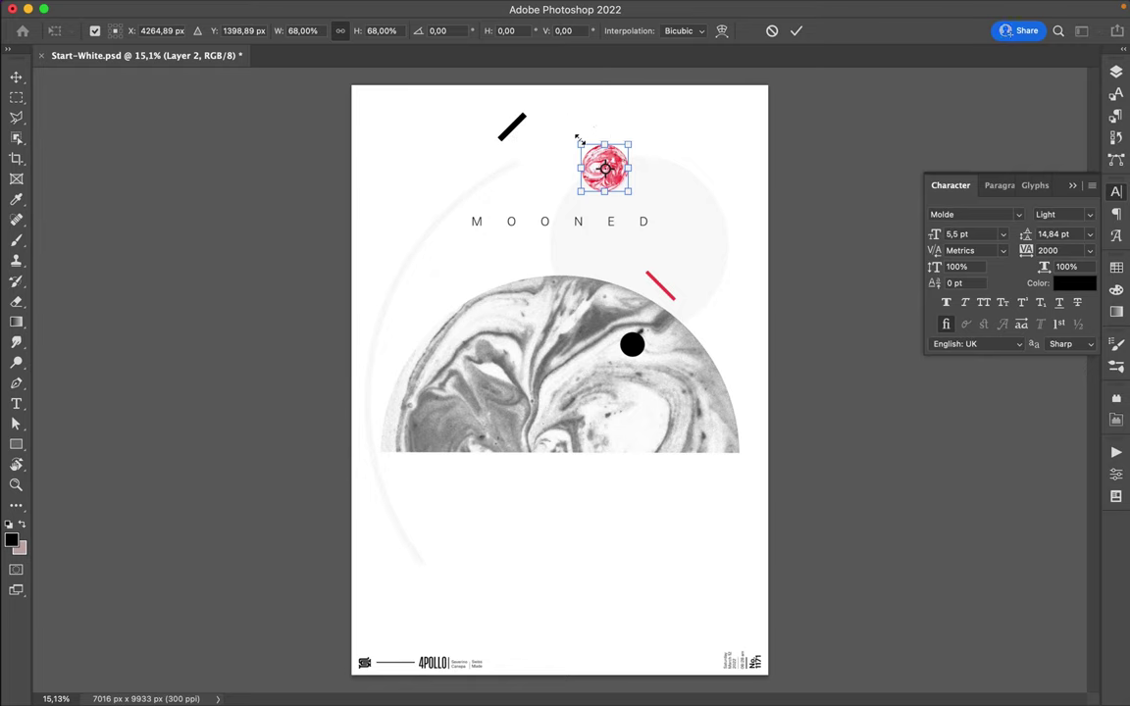
key(Return)
drag(601, 171, 589, 169)
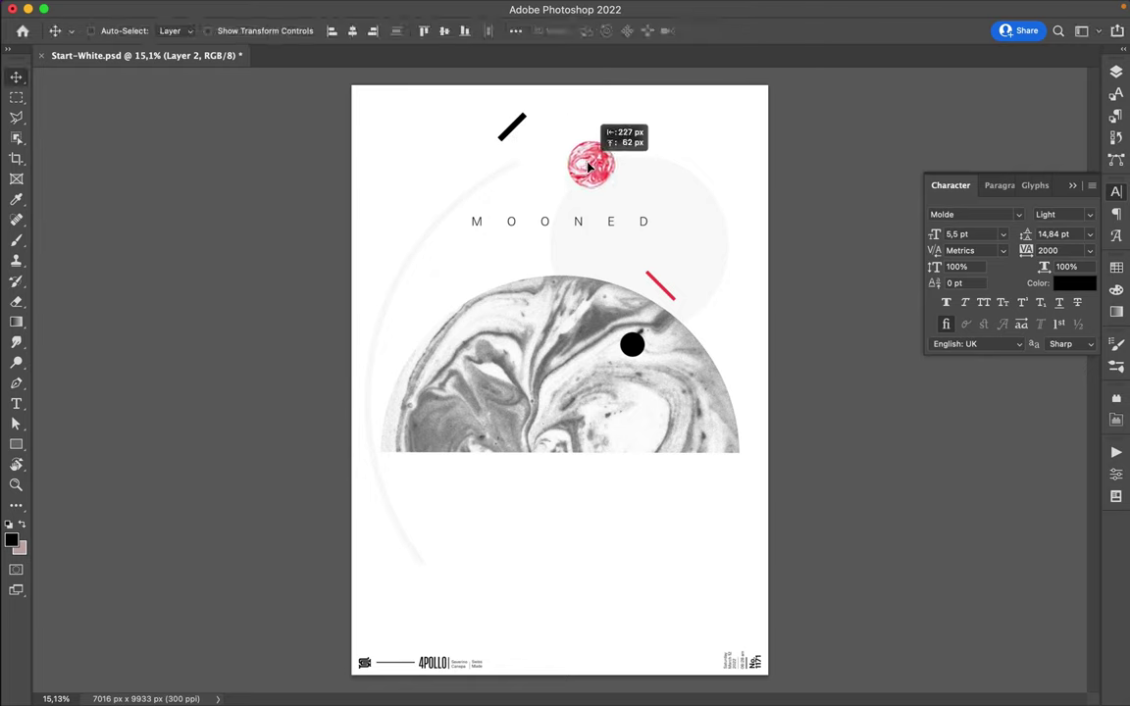
Duplicate the MOONED title below the half-circle and change its text to 'INK #12'.
click(582, 222)
drag(582, 224, 575, 469)
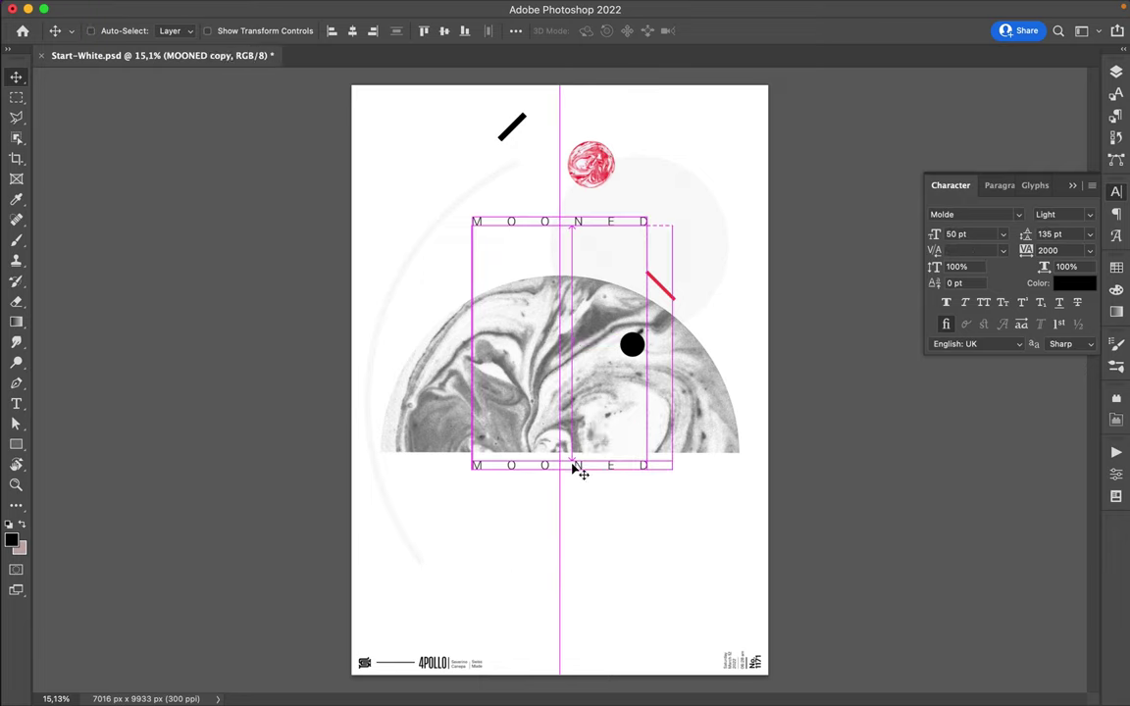
double_click(574, 465)
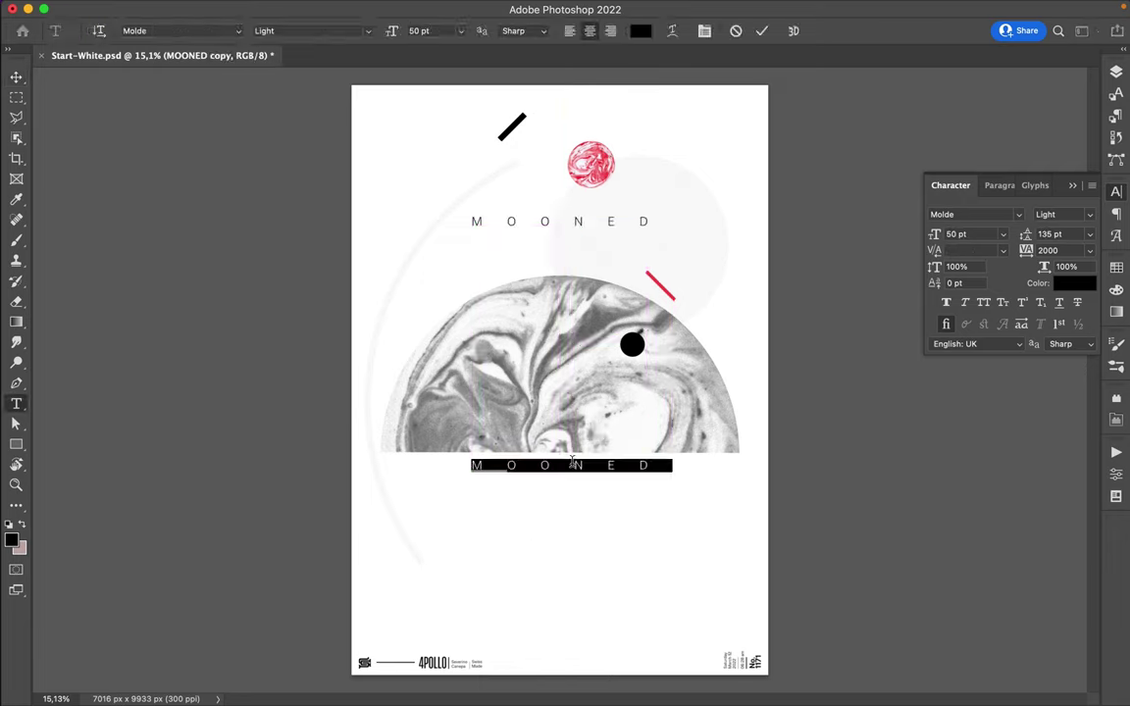
text(INK #)
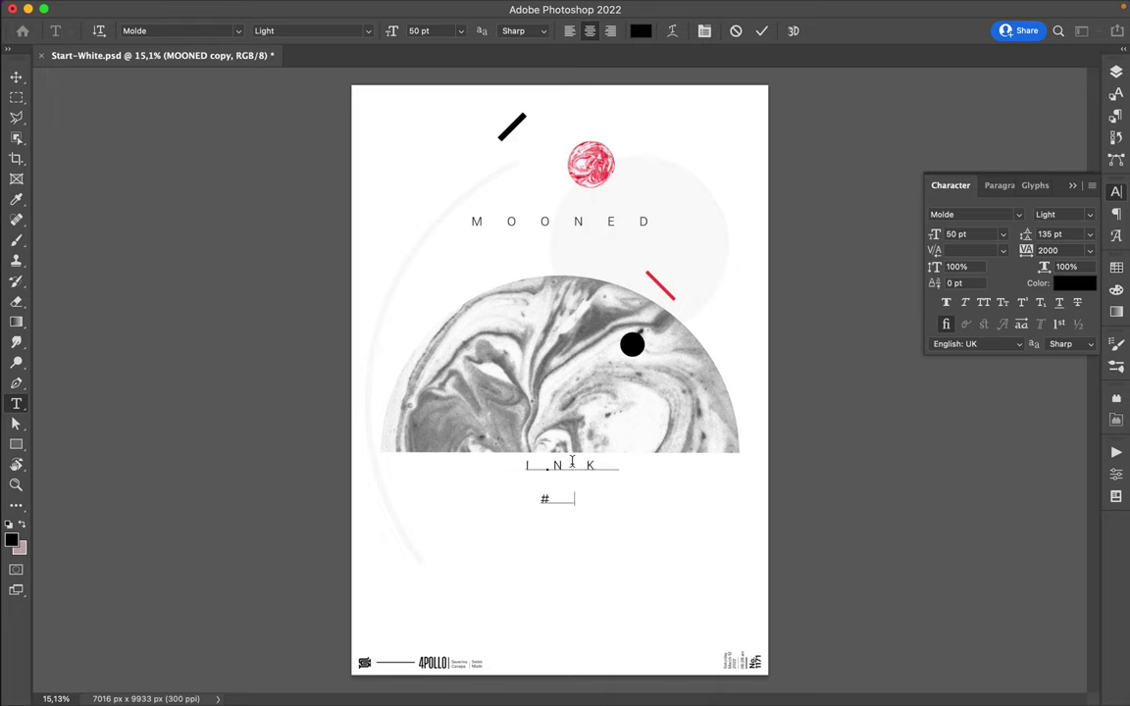
text(12)
key(Escape)
key(v)
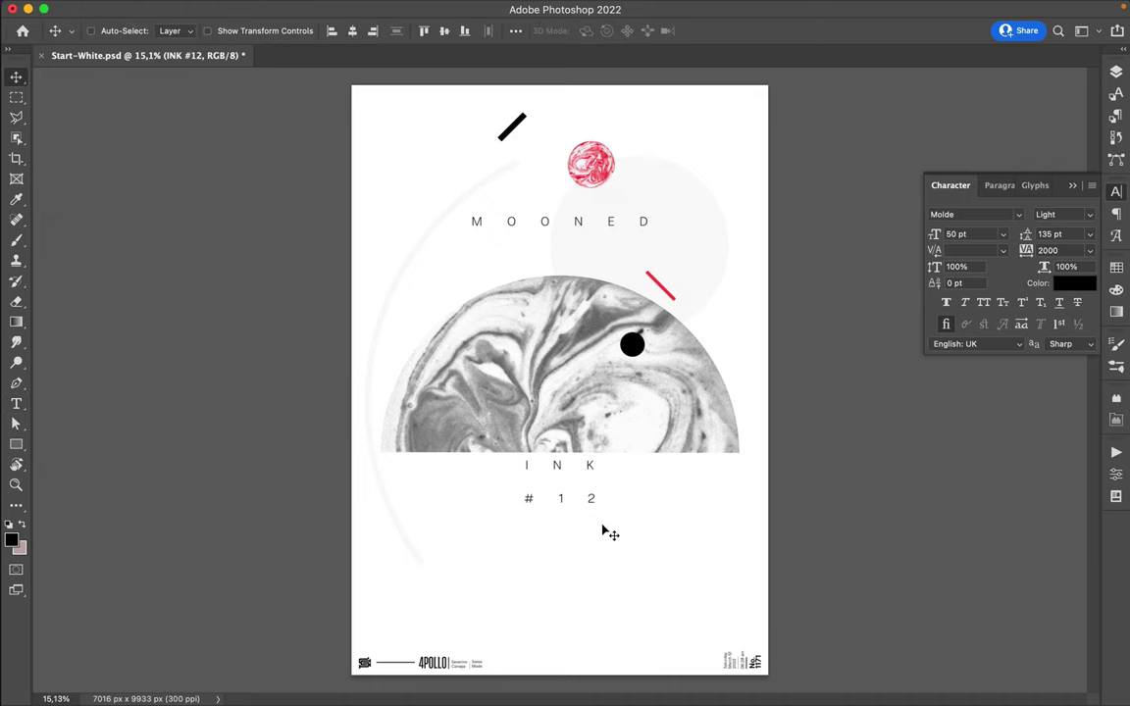
click(1072, 237)
Raise the INK #12 leading to 335 pt and drag the text block lower.
key(shift+Up)
key(shift+Up)
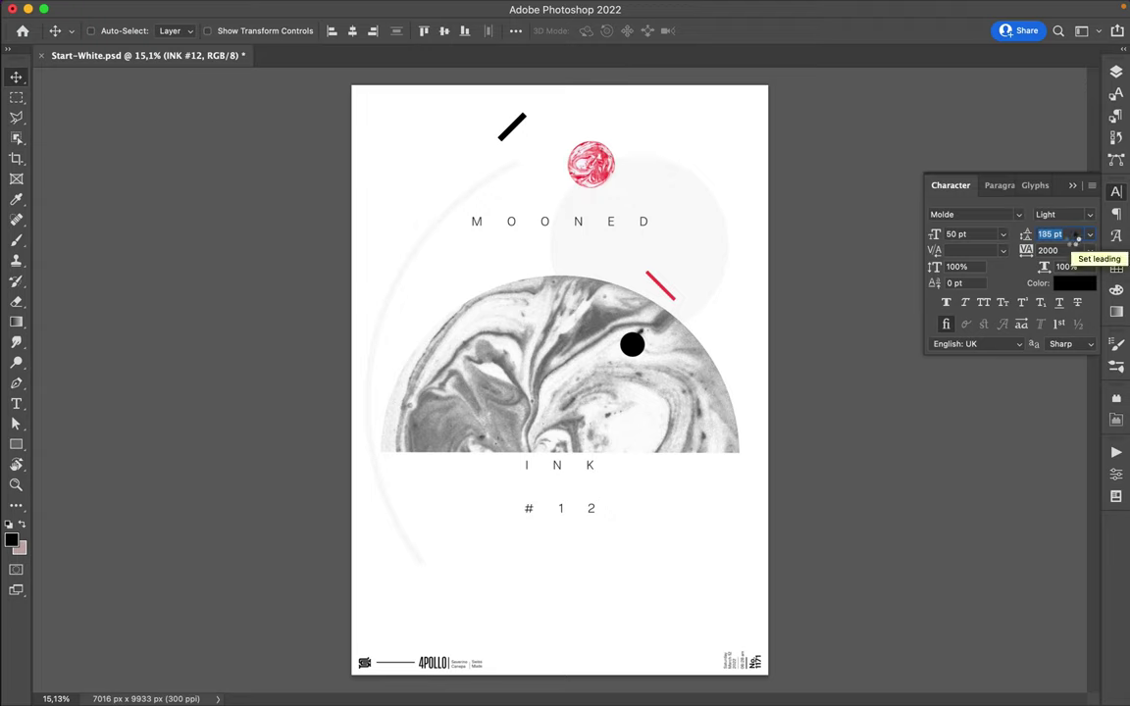
key(shift+Up)
key(shift+Up)
key(shift+Up)
key(shift+Up)
key(shift+Up)
key(shift+Up)
key(shift+Up)
key(shift+Up)
key(shift+Up)
key(shift+Up)
key(shift+Up)
key(shift+Up)
key(shift+Up)
key(shift+Up)
key(shift+Up)
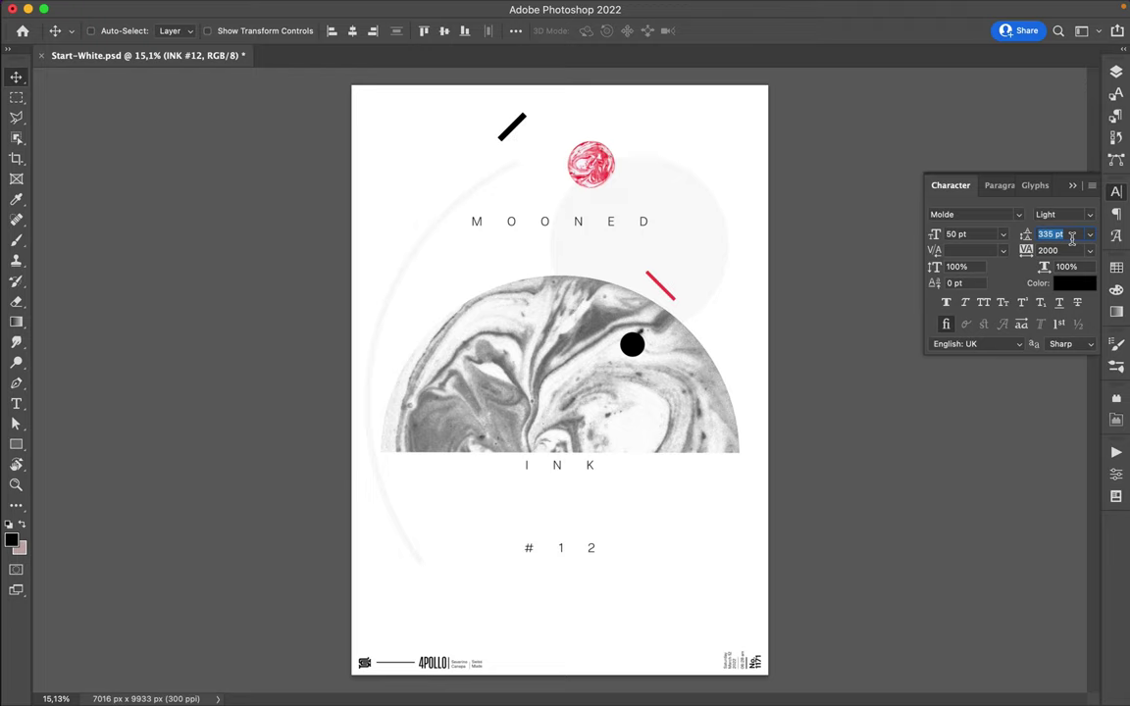
text(135)
key(Return)
drag(586, 471, 588, 511)
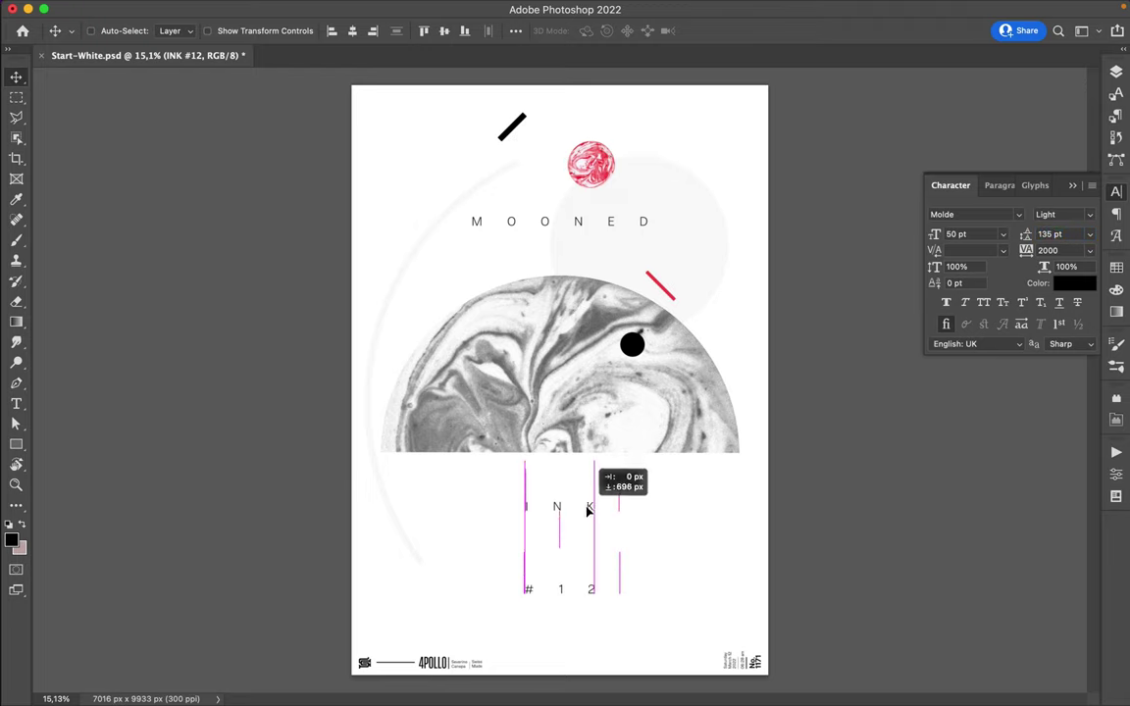
drag(589, 511, 587, 527)
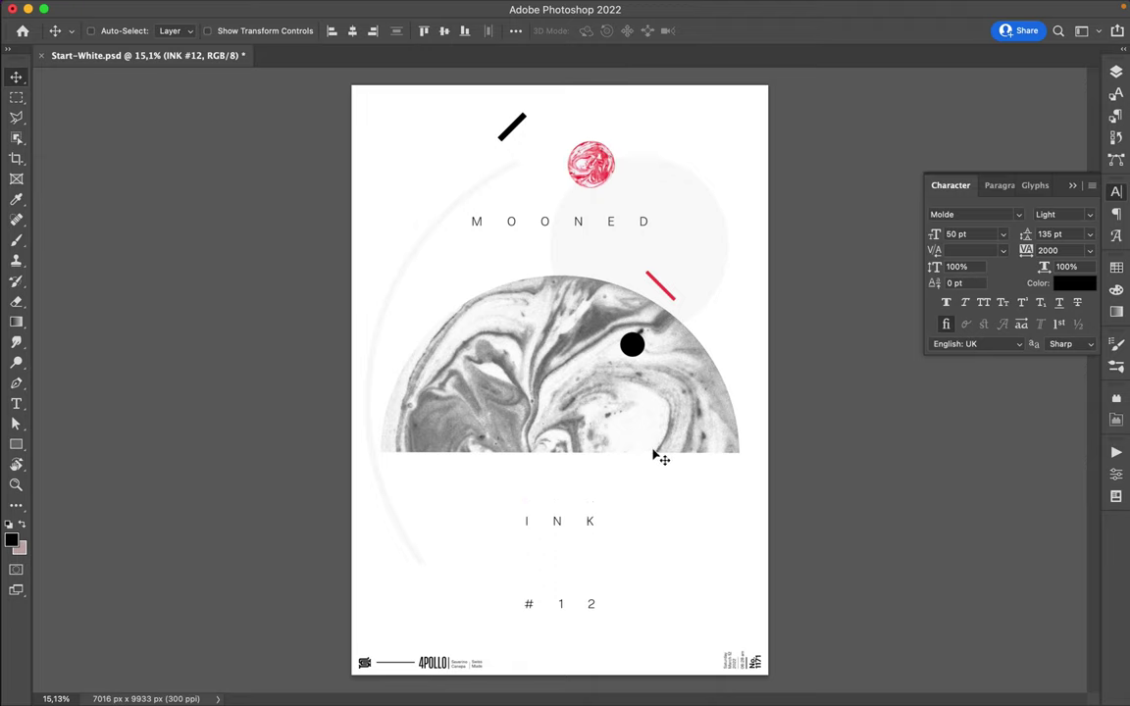
Place a copy of the red accent line at the lower left, rotated 90°.
click(675, 293)
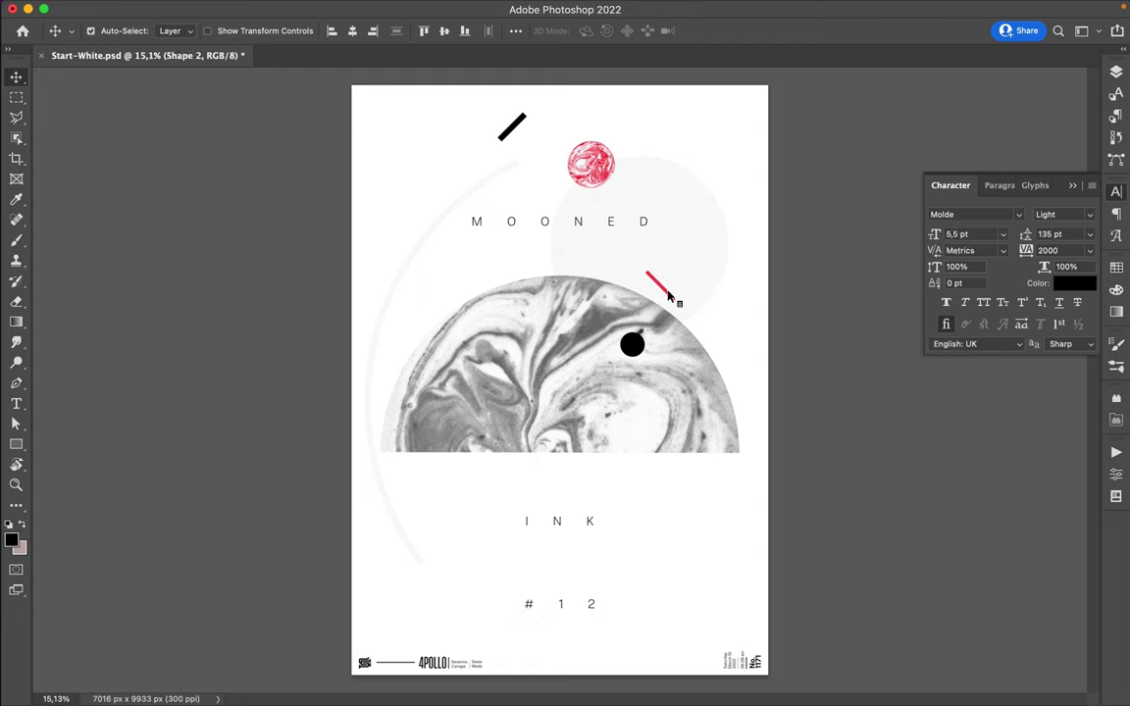
alt+drag(652, 320, 442, 508)
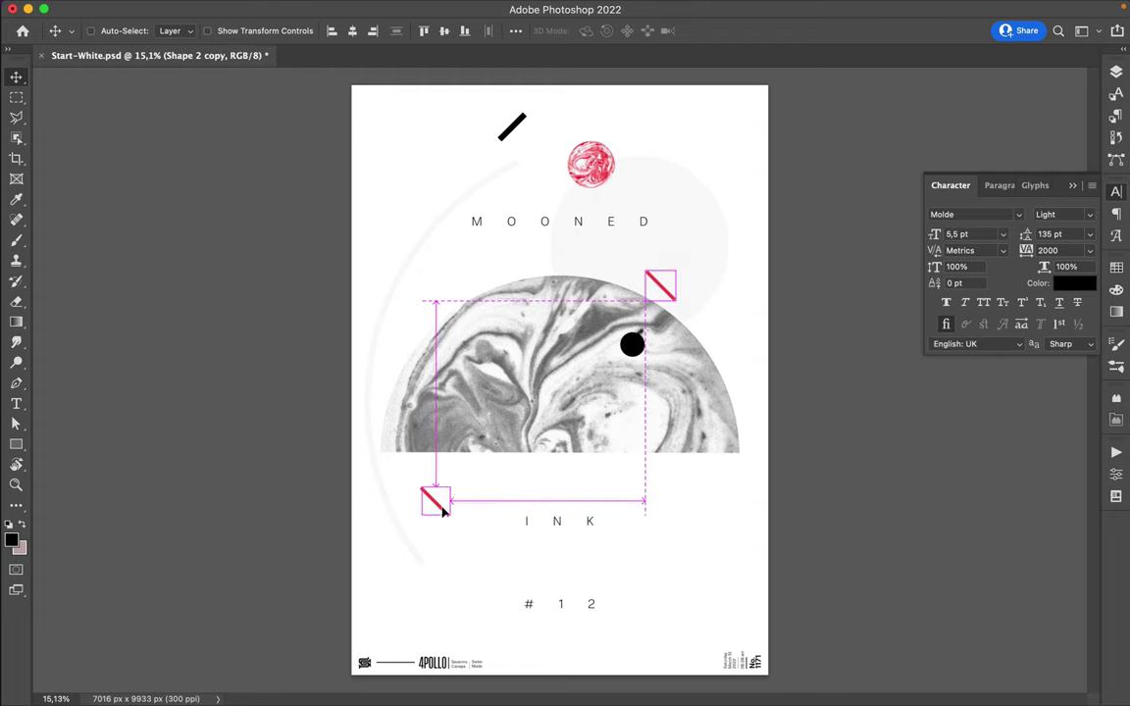
key(ctrl+t)
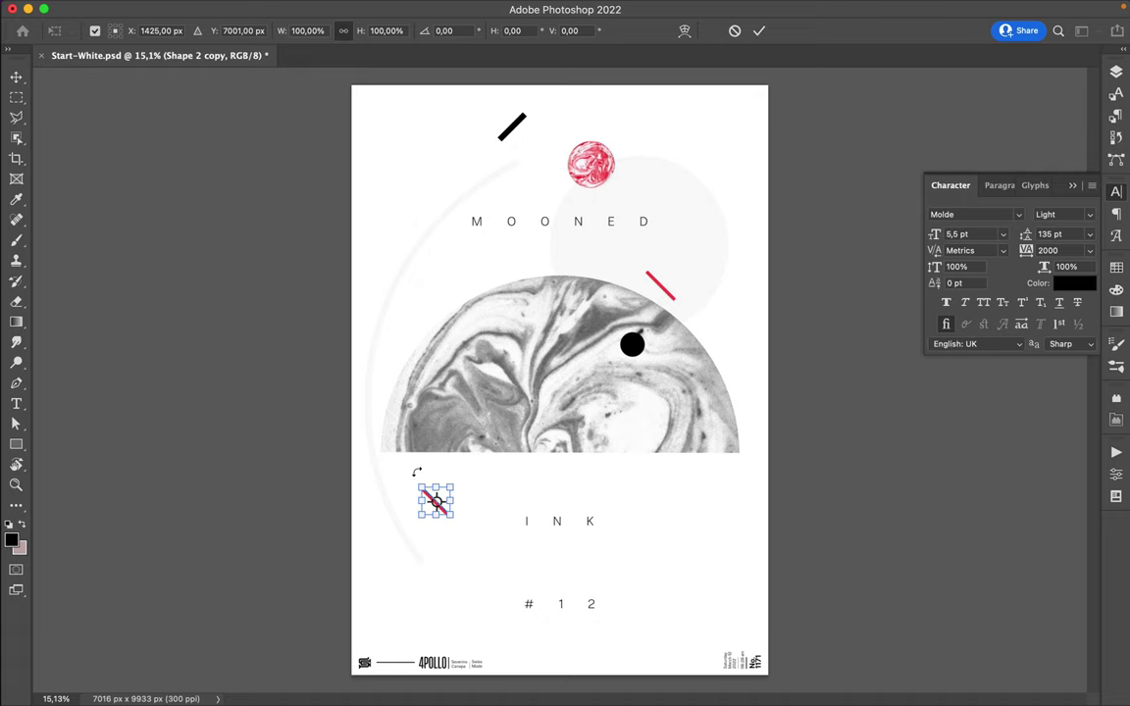
drag(417, 472, 471, 471)
key(Return)
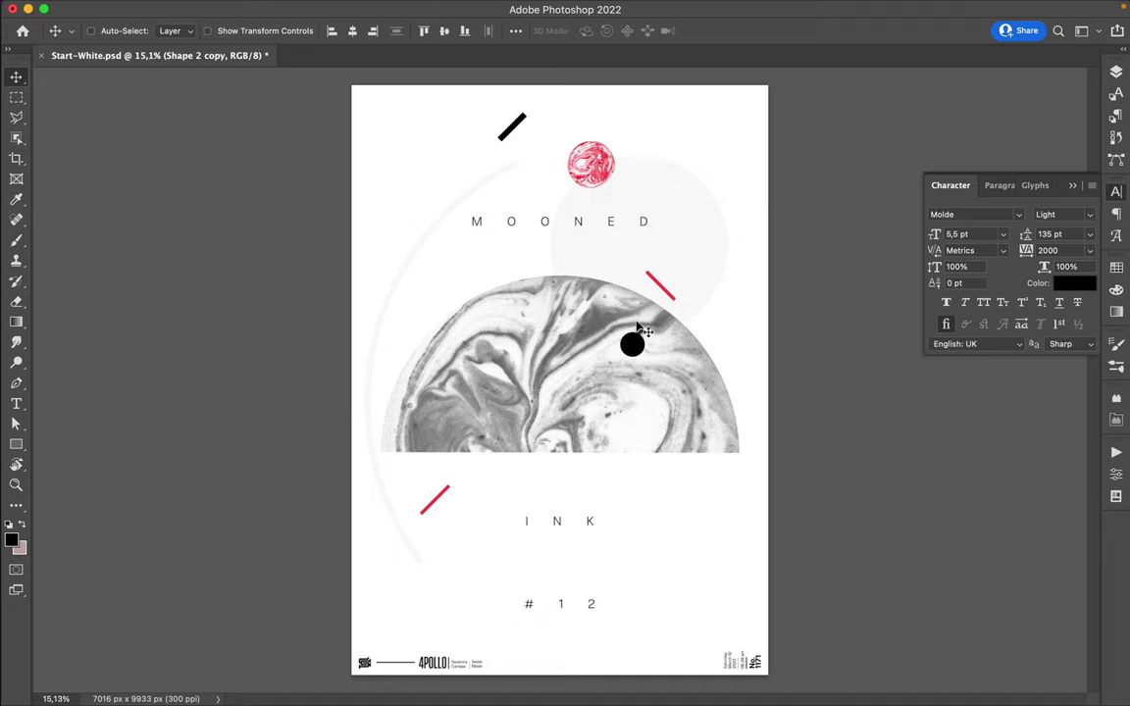
Add another red line copy on the poster's bottom edge and save the file.
key(ctrl)
drag(664, 295, 605, 670)
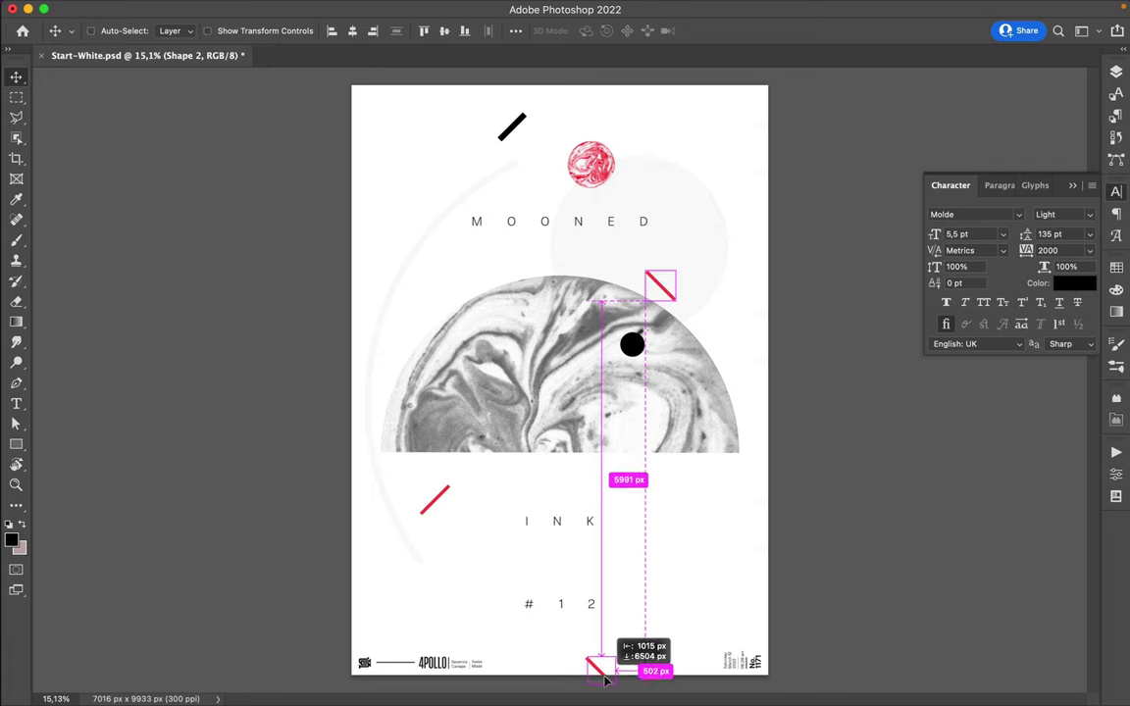
drag(605, 670, 600, 686)
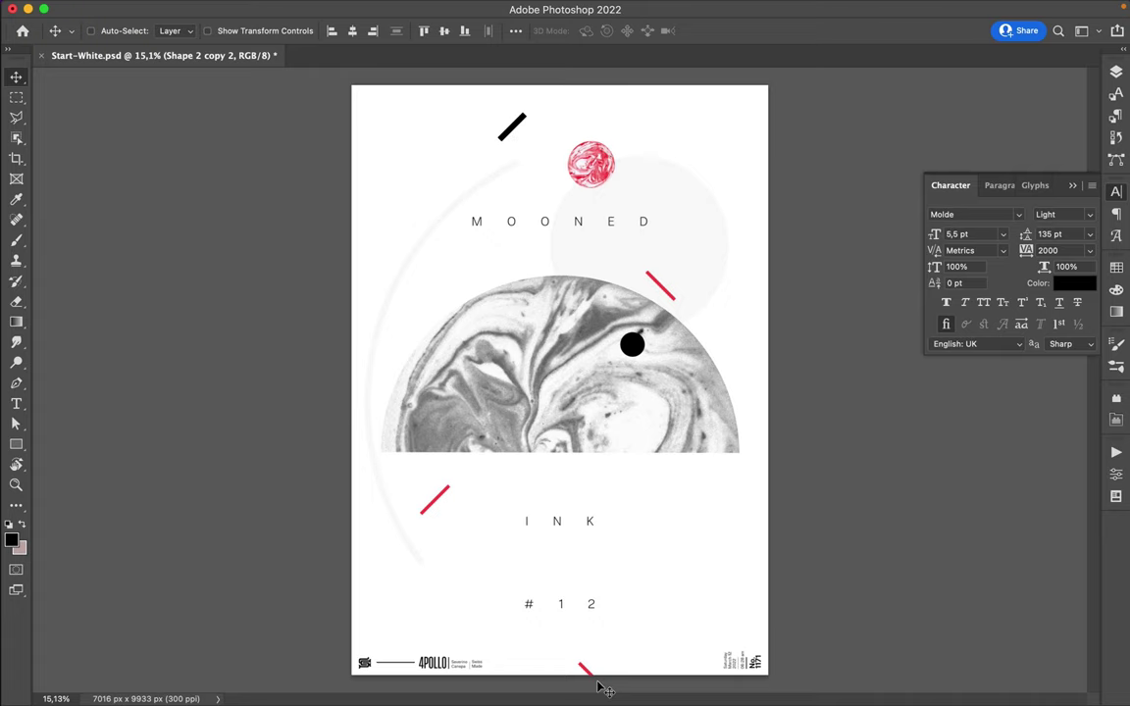
key(super+s)
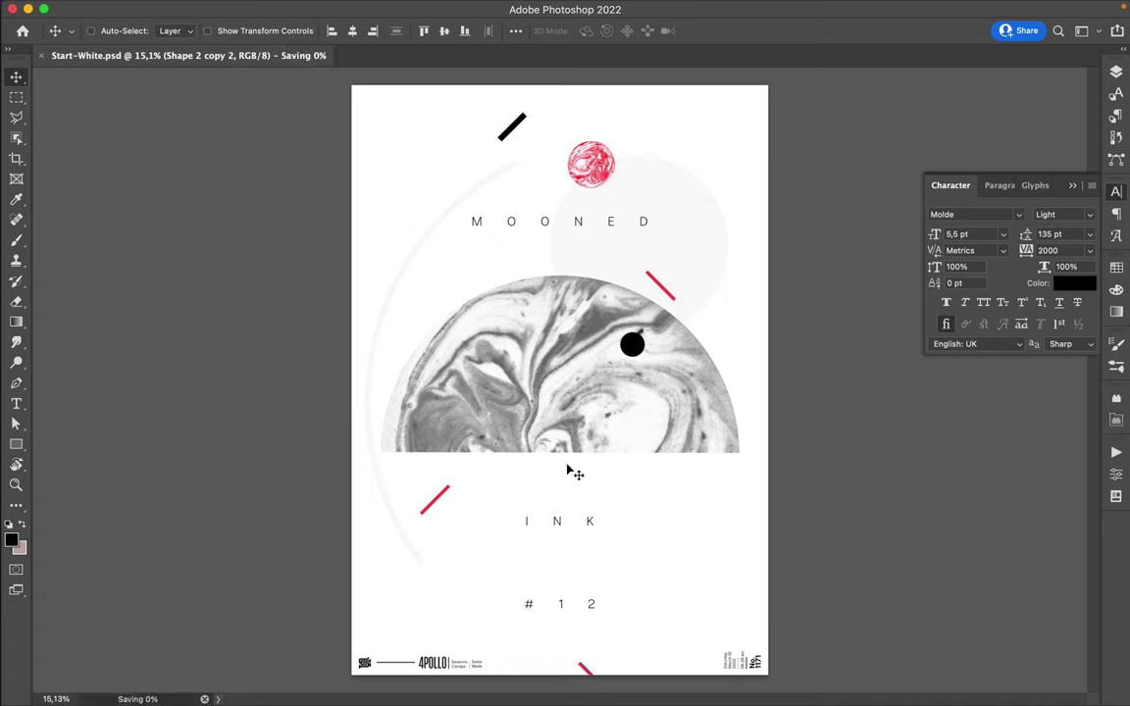
click(755, 9)
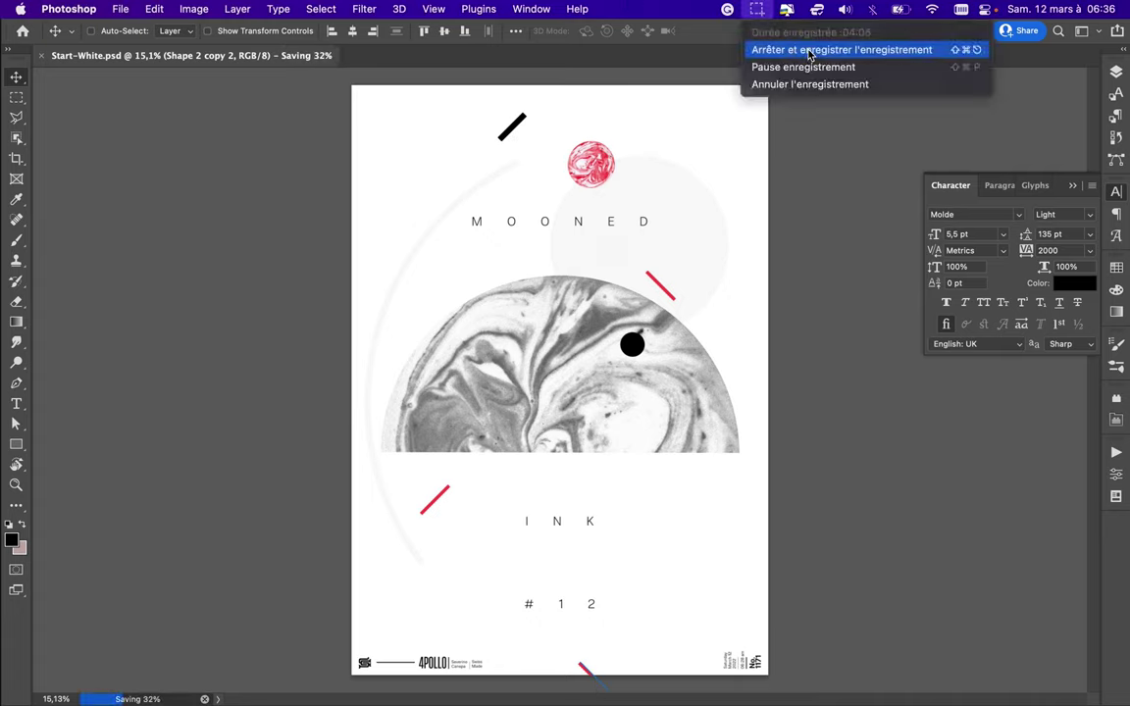
click(784, 43)
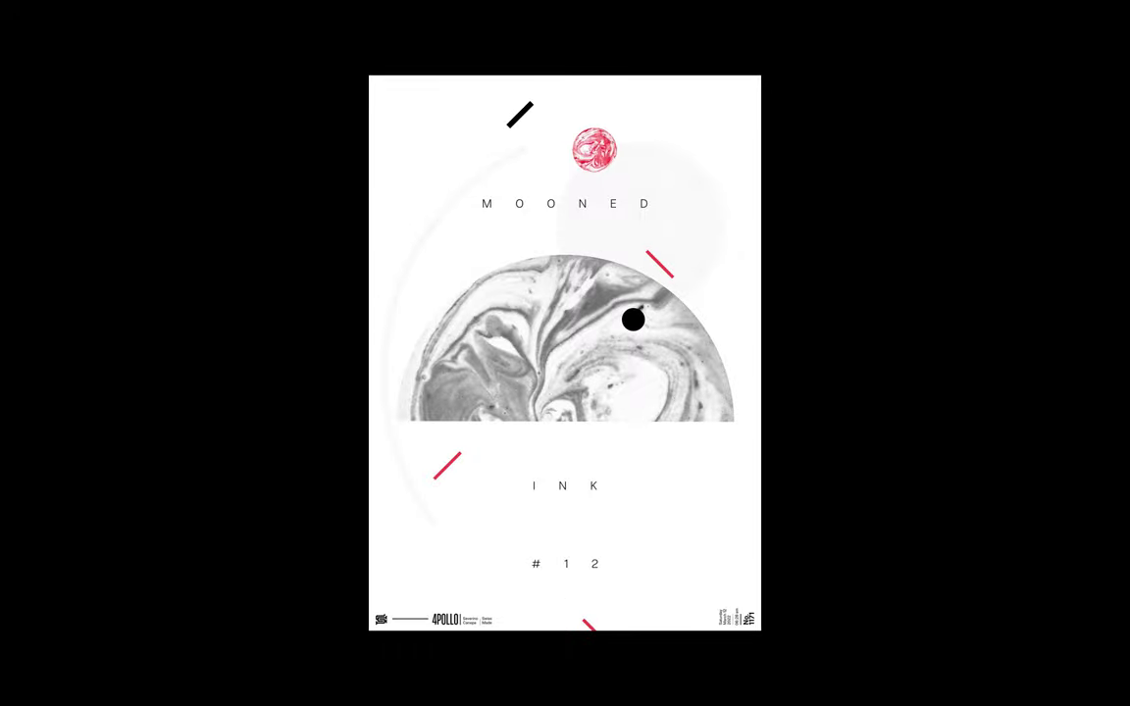